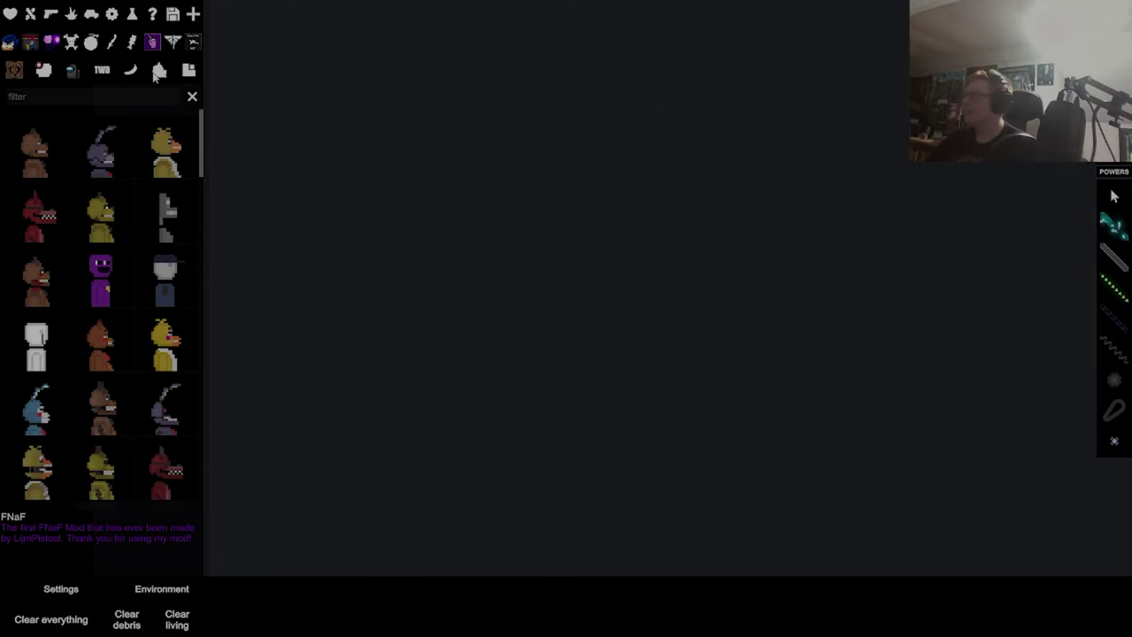
# Spawn Freddy from the FNaF category into the empty scene, with the ground in view
pyautogui.click(35, 150)
pyautogui.click(698, 269)
pyautogui.scroll(3, 619, 372)
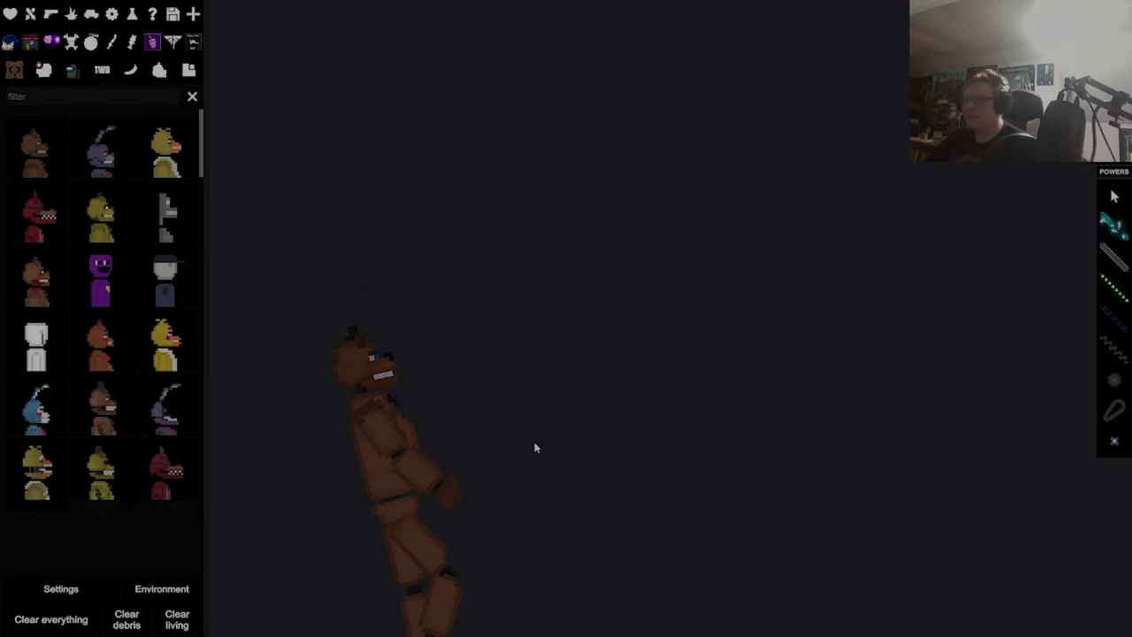
pyautogui.press('s')
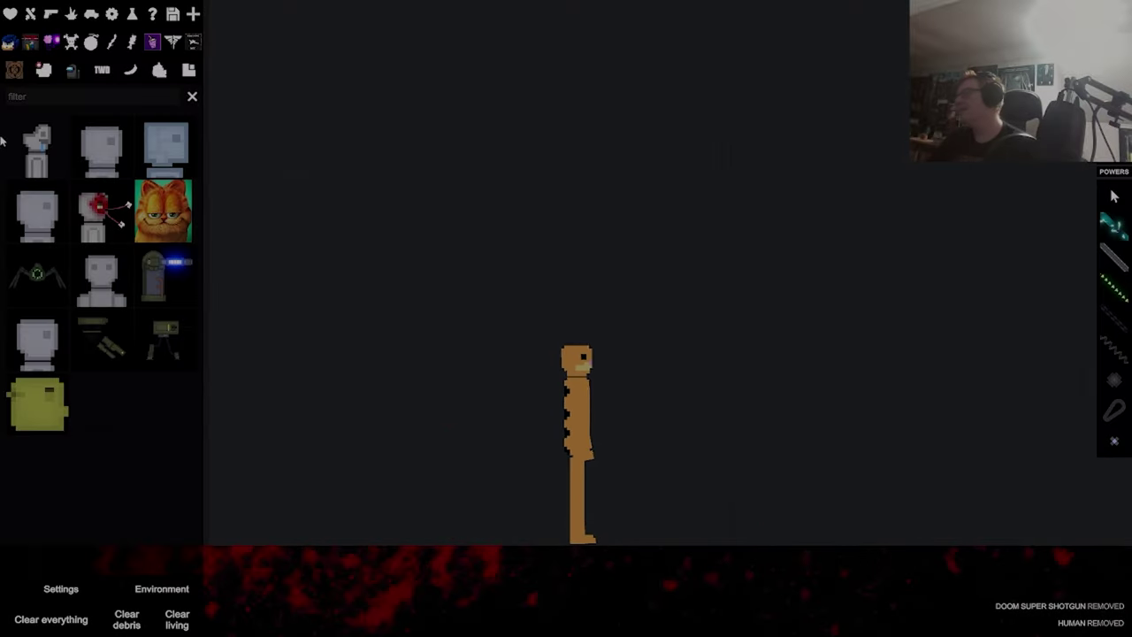
# Browse the categories to Vehicles and spawn the white car above the orange character
pyautogui.click(110, 43)
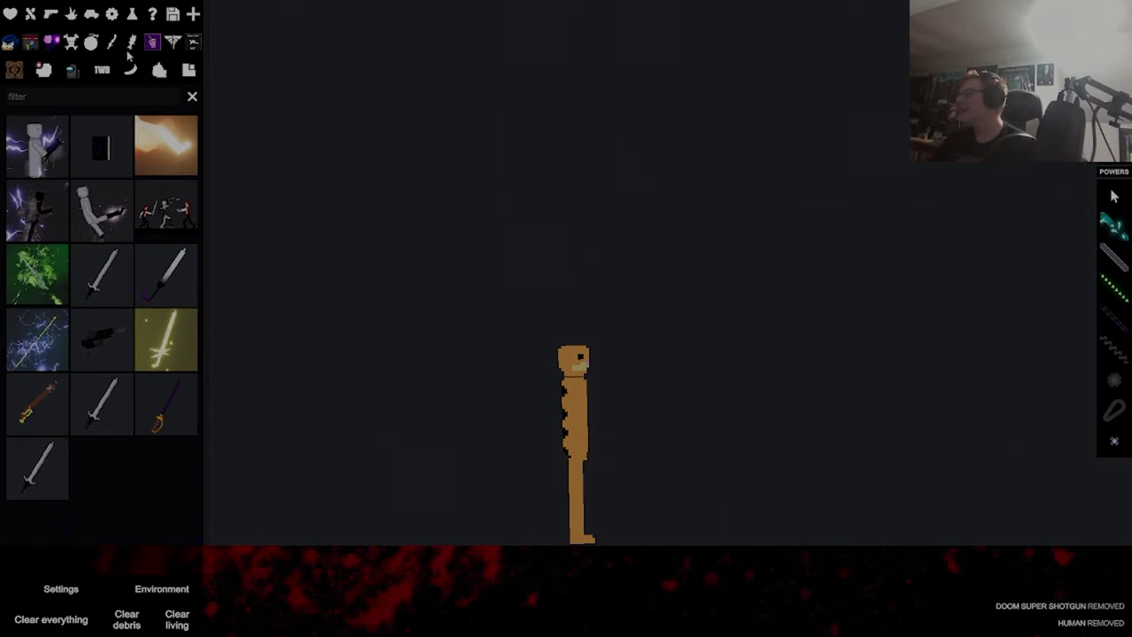
pyautogui.click(134, 71)
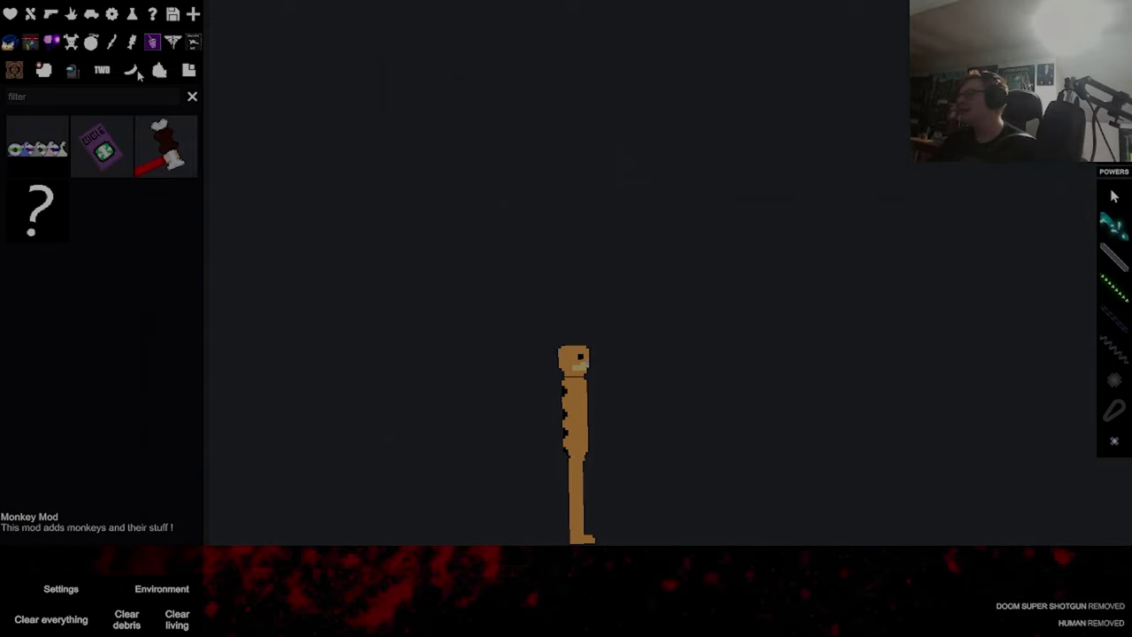
pyautogui.click(135, 72)
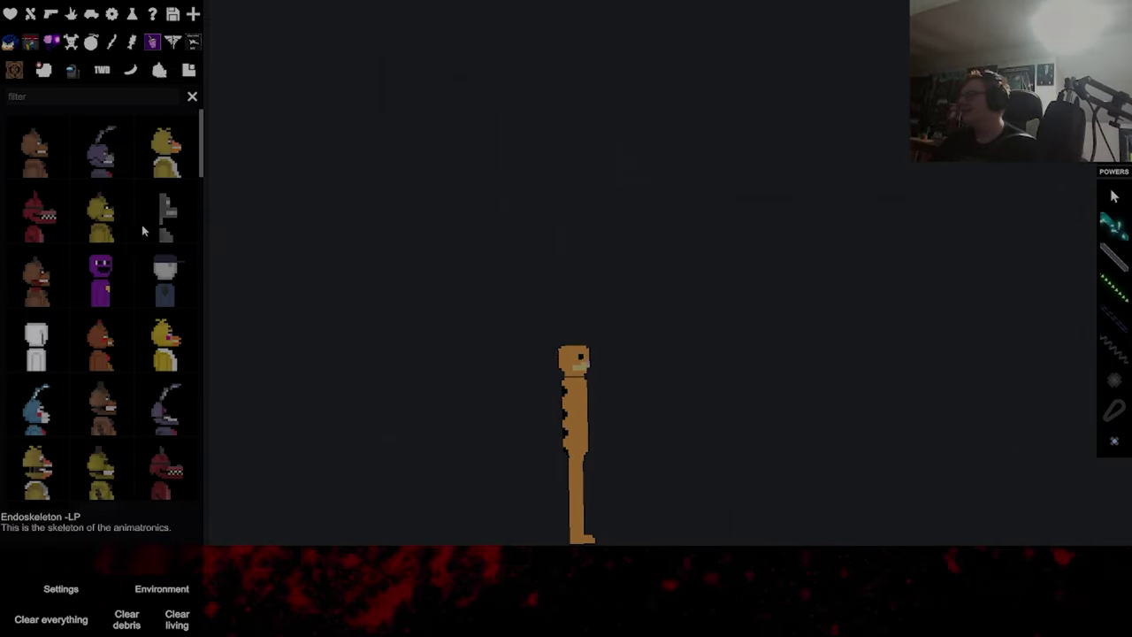
pyautogui.click(190, 70)
pyautogui.click(74, 74)
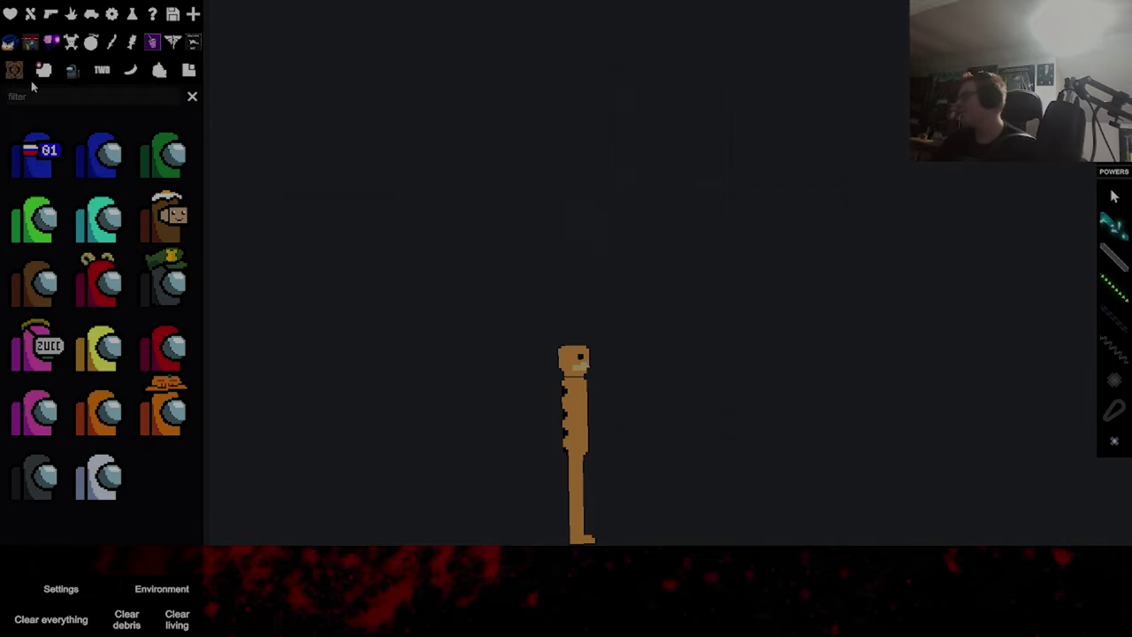
pyautogui.click(72, 15)
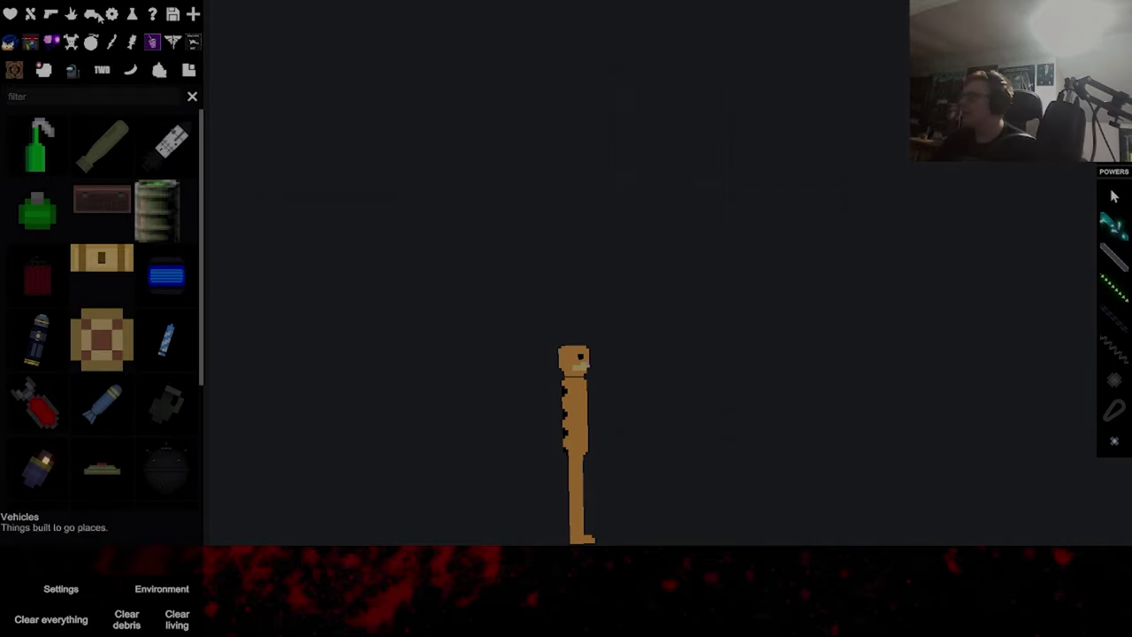
pyautogui.click(91, 15)
pyautogui.click(24, 217)
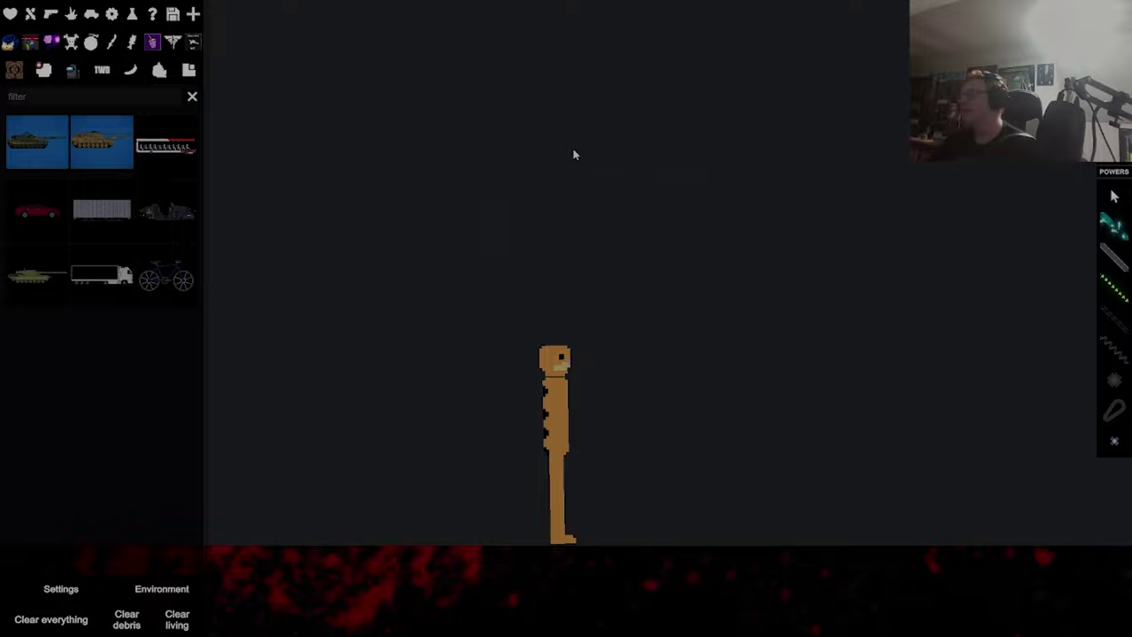
pyautogui.click(482, 110)
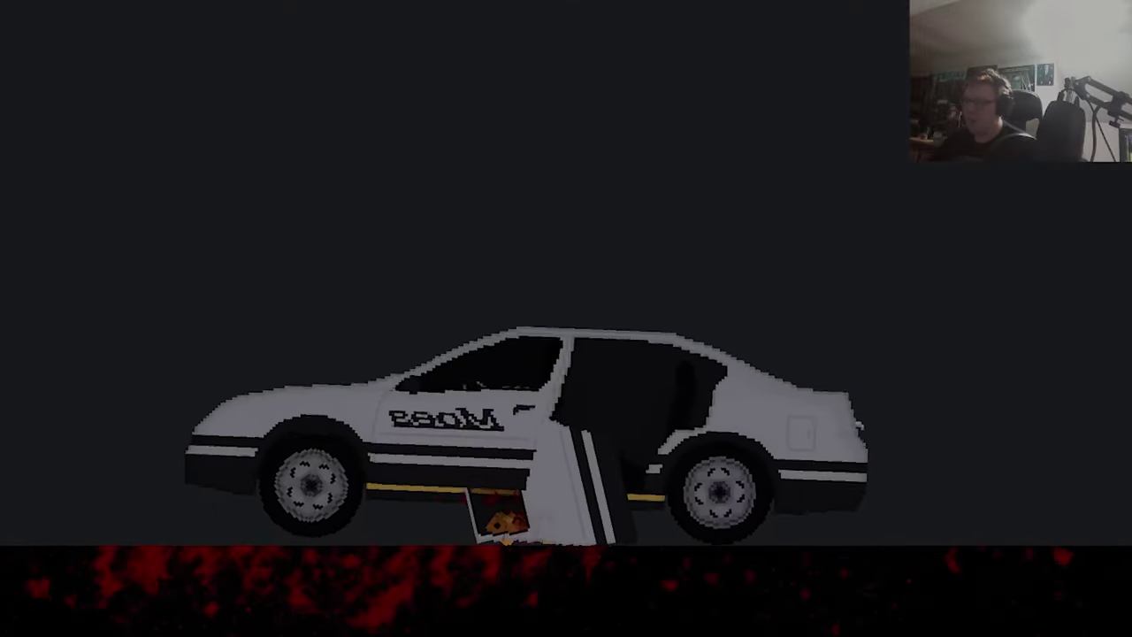
# Drag the white car around to tilt it and lift its rear end
pyautogui.moveTo(720, 487)
pyautogui.mouseDown()
pyautogui.moveTo(533, 343)
pyautogui.moveTo(539, 371)
pyautogui.mouseUp()
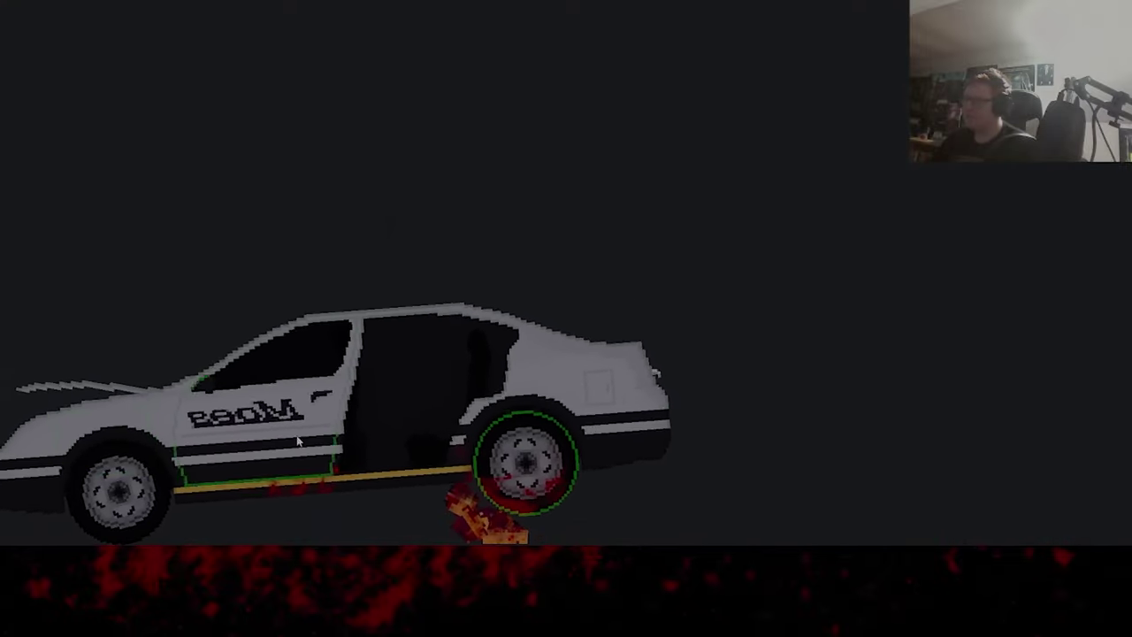
pyautogui.click(99, 409)
pyautogui.moveTo(562, 448)
pyautogui.mouseDown()
pyautogui.moveTo(615, 425)
pyautogui.moveTo(1044, 347)
pyautogui.mouseUp()
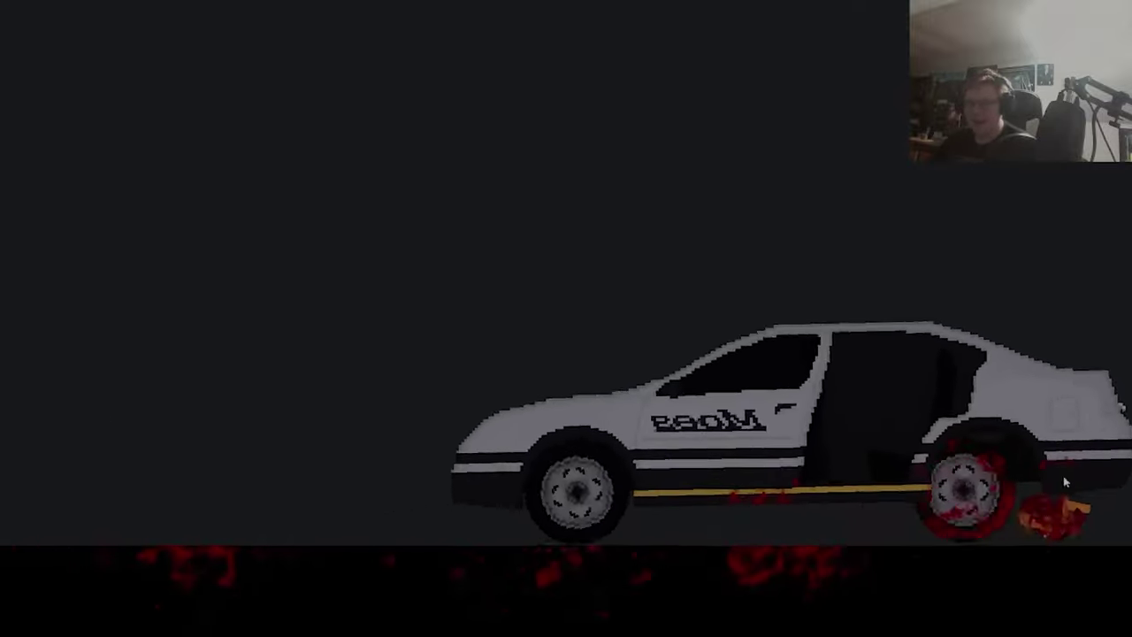
pyautogui.moveTo(1044, 347)
pyautogui.mouseDown()
pyautogui.moveTo(1058, 302)
pyautogui.moveTo(972, 477)
pyautogui.moveTo(685, 484)
pyautogui.mouseUp()
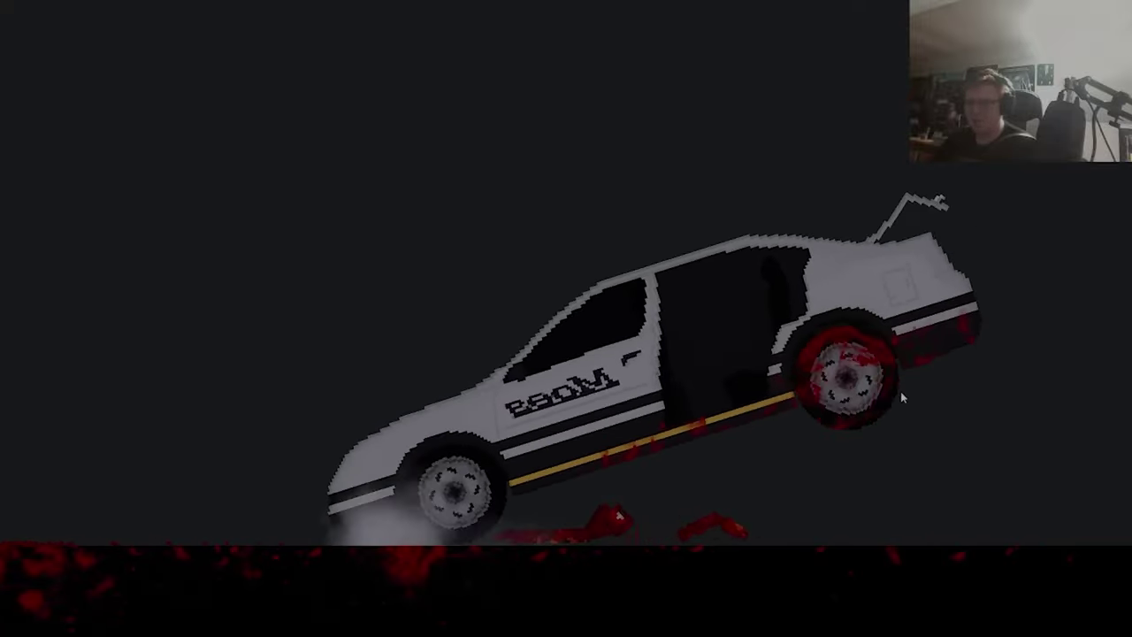
pyautogui.scroll(-3, 685, 483)
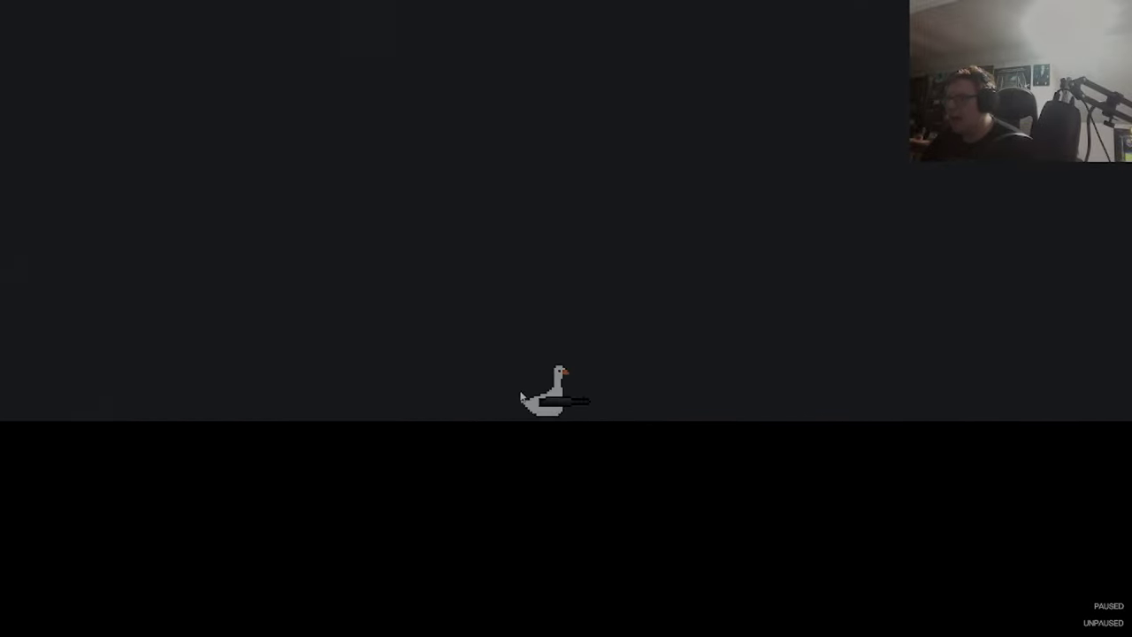
pyautogui.scroll(5, 493, 372)
# Fling the goose up-left to set off the red car
pyautogui.moveTo(286, 331); pyautogui.dragTo(337, 191)
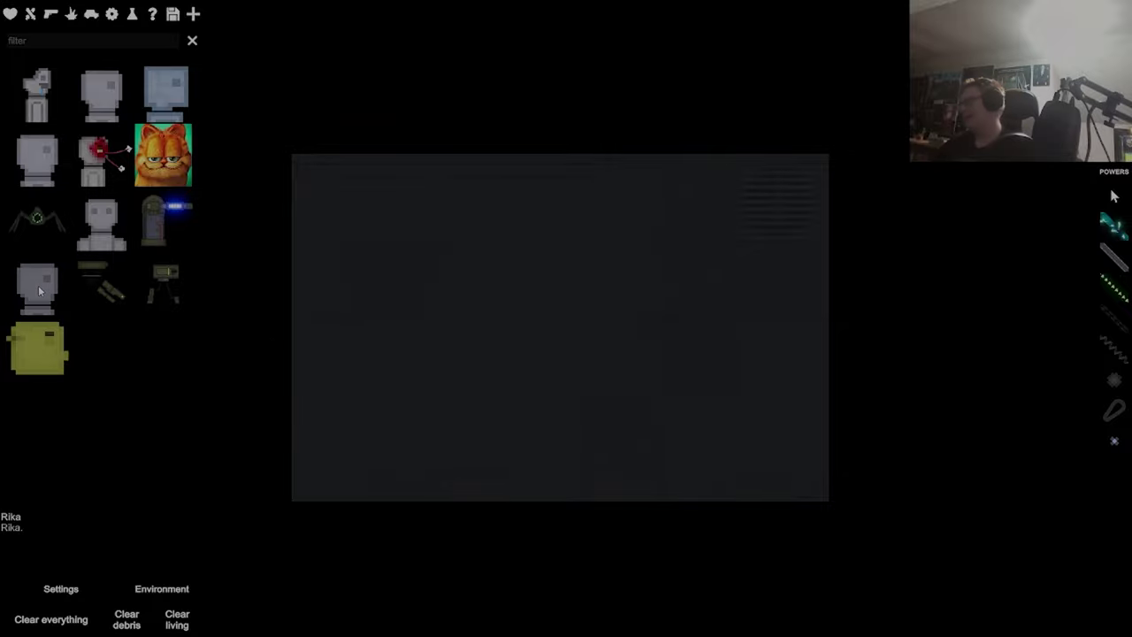
# Place Shrek, an orange character on the right, and Sonic beside Shrek
pyautogui.click(42, 328)
pyautogui.click(440, 321)
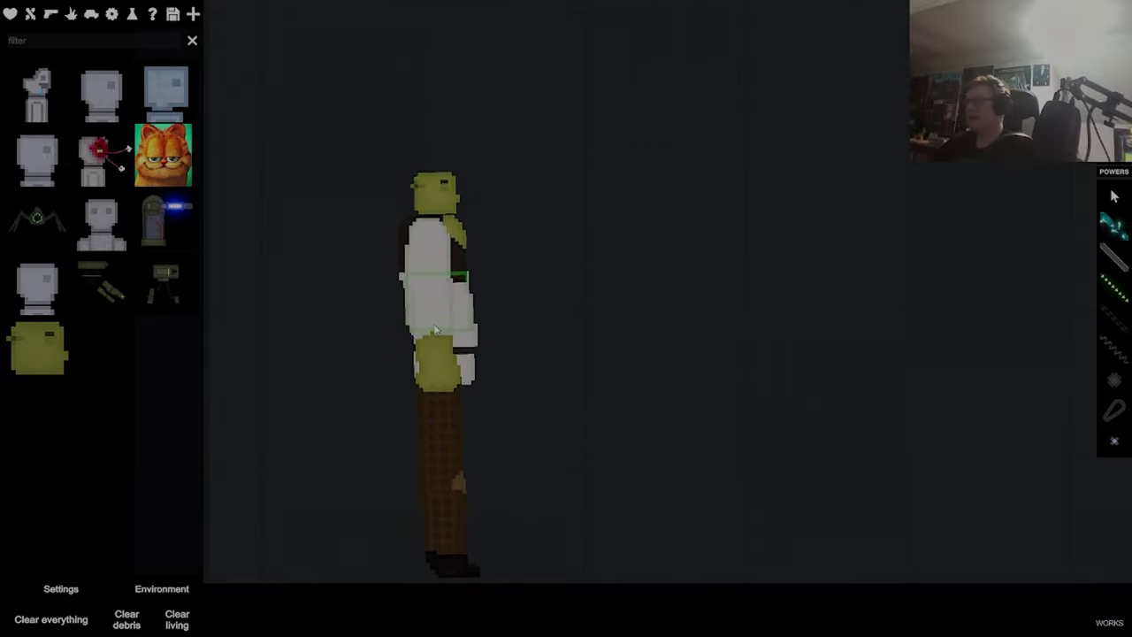
pyautogui.click(795, 353)
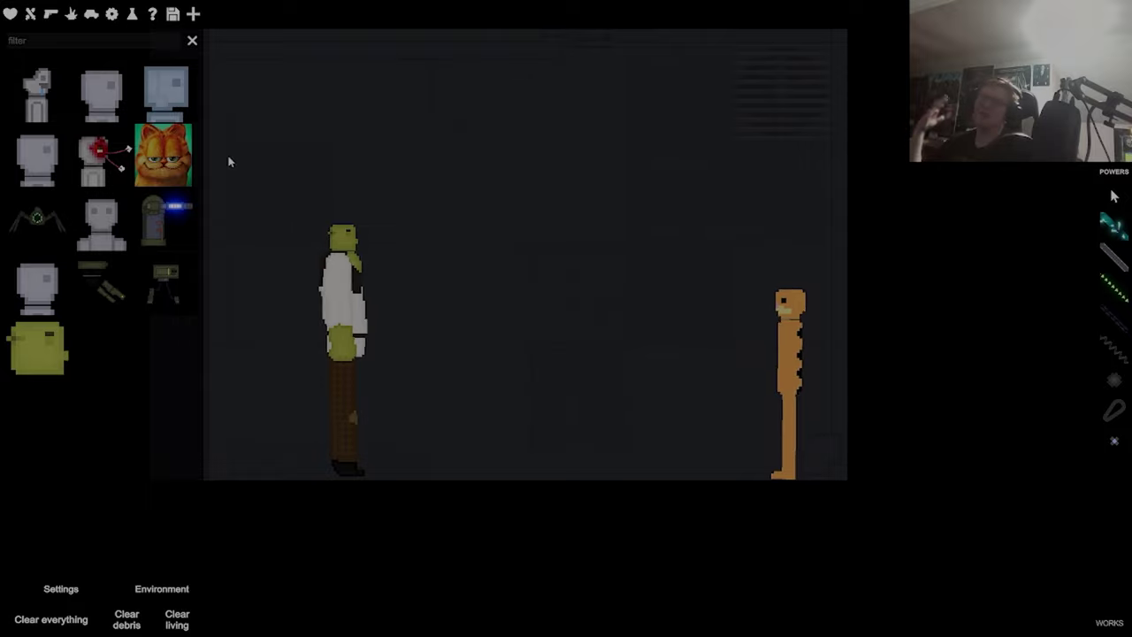
pyautogui.click(196, 16)
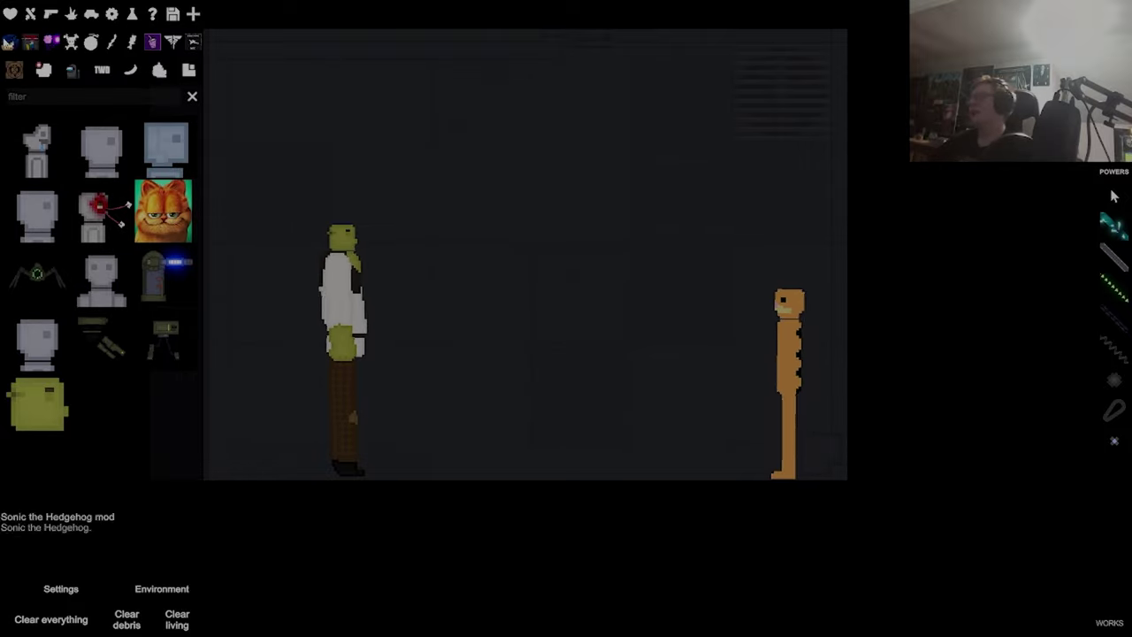
pyautogui.click(8, 41)
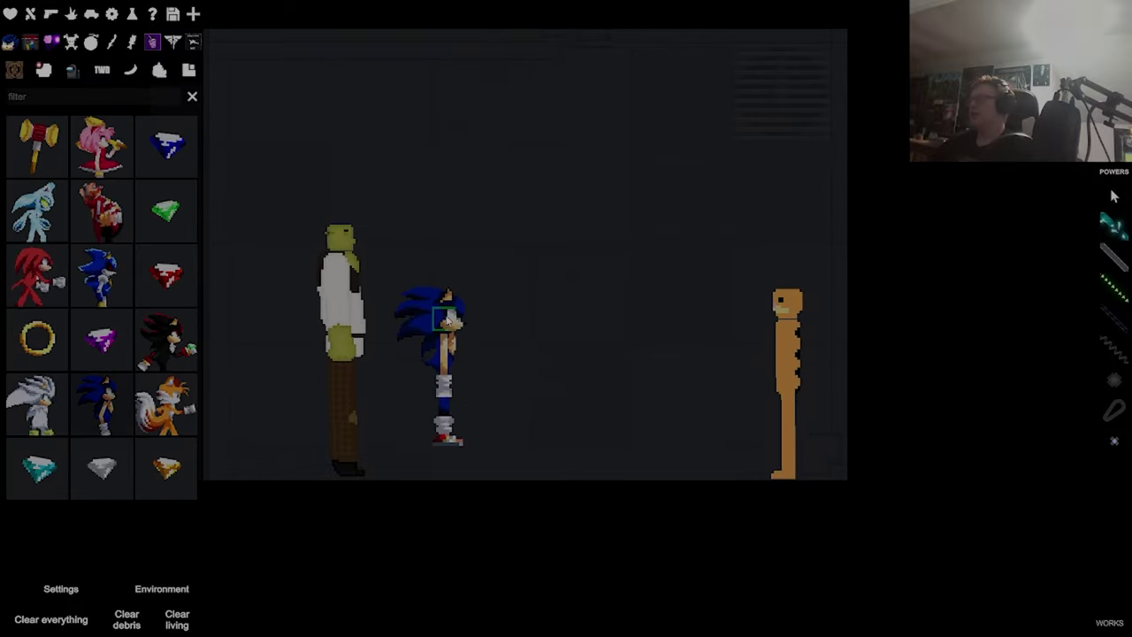
pyautogui.moveTo(448, 320); pyautogui.dragTo(429, 331)
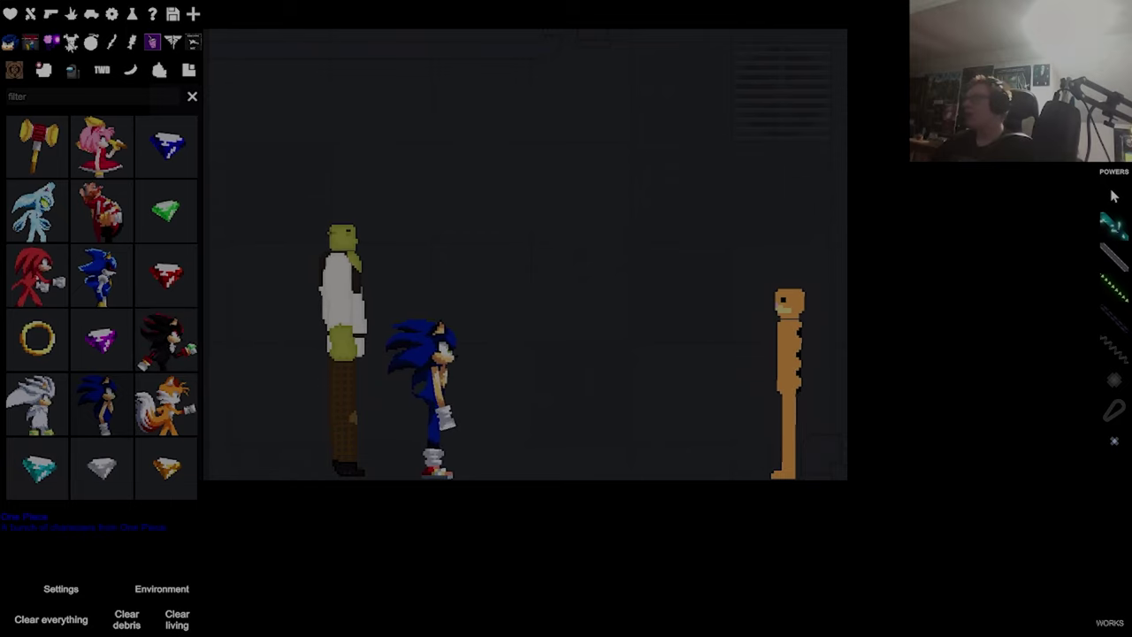
# Add Luffy, a red crewmate and Freddy, then show The Walking Dead characters
pyautogui.click(70, 44)
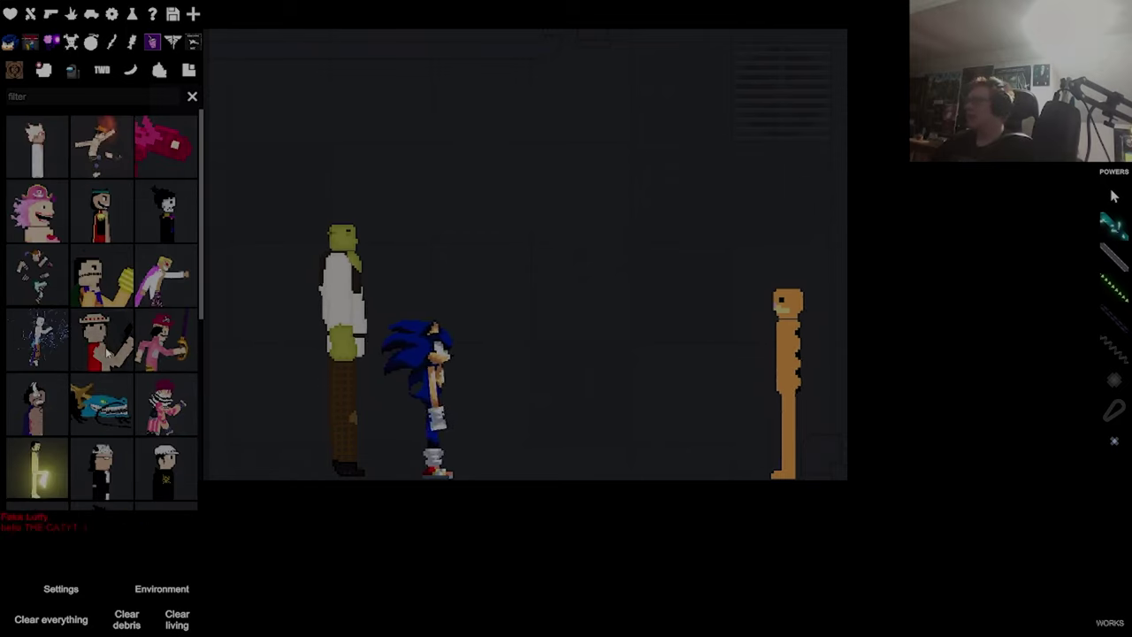
pyautogui.scroll(-2, 104, 353)
pyautogui.scroll(-2, 102, 358)
pyautogui.scroll(-2, 97, 363)
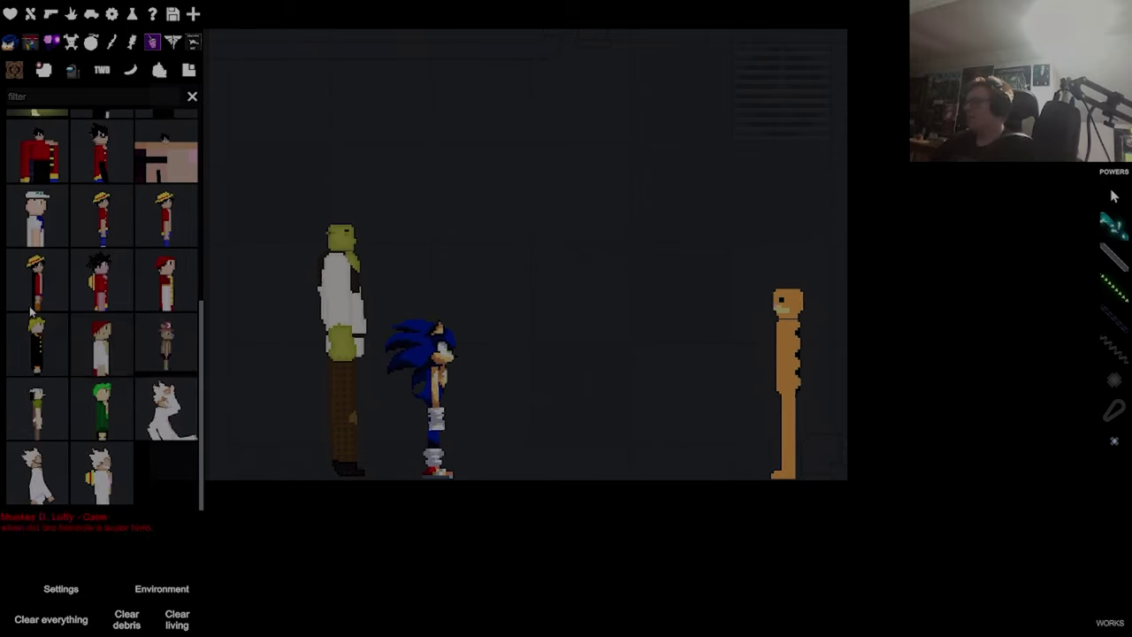
pyautogui.click(545, 371)
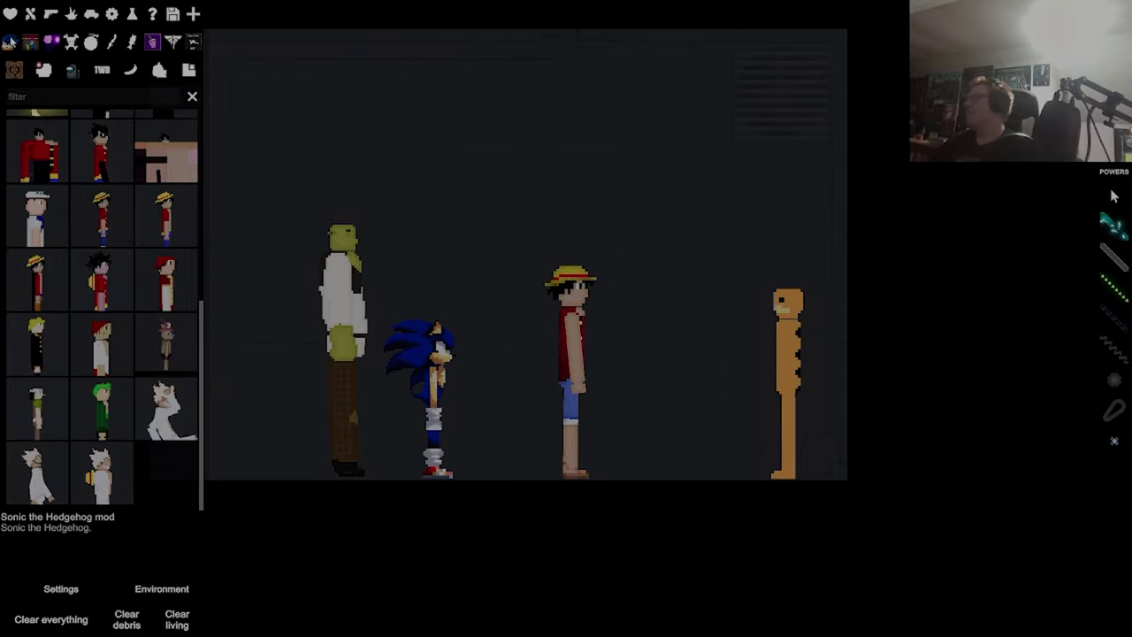
pyautogui.click(30, 41)
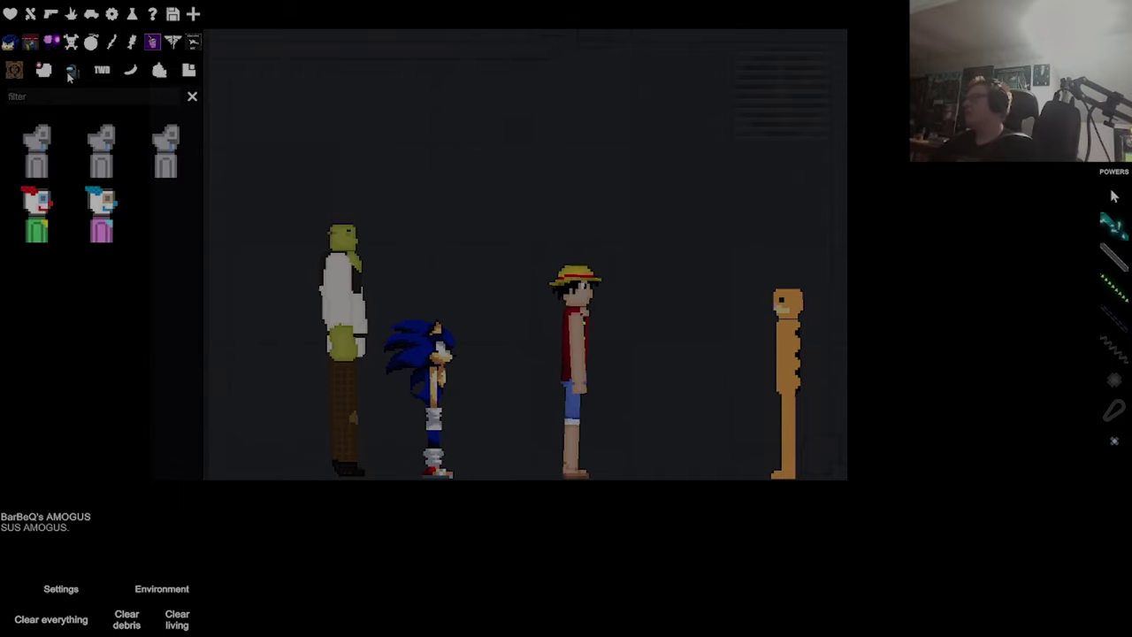
pyautogui.click(640, 277)
pyautogui.click(158, 70)
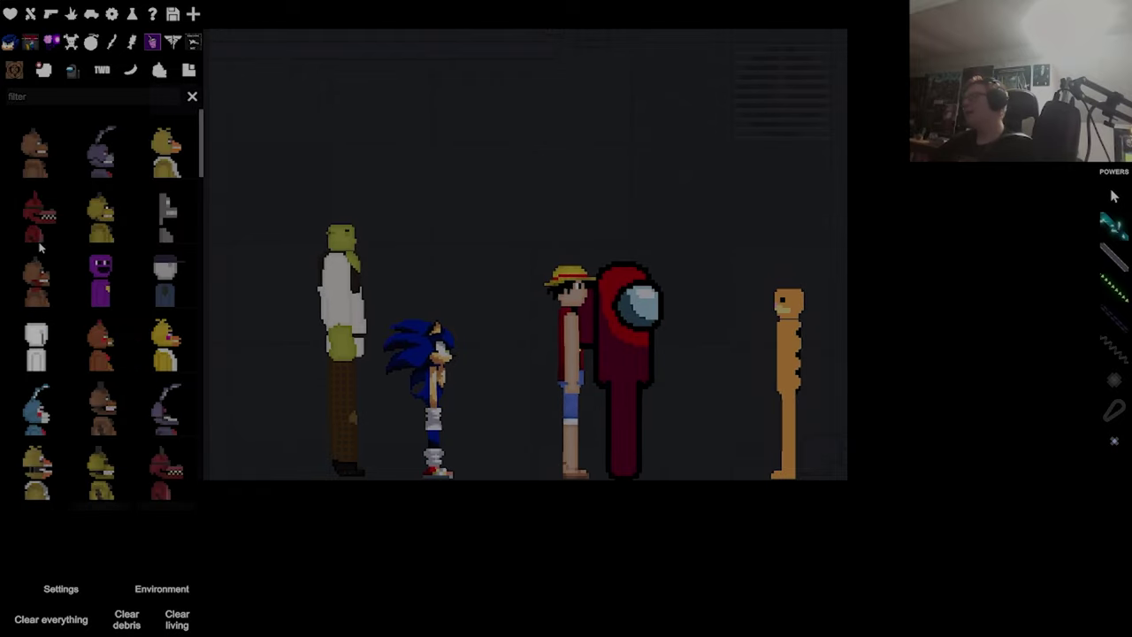
pyautogui.click(292, 283)
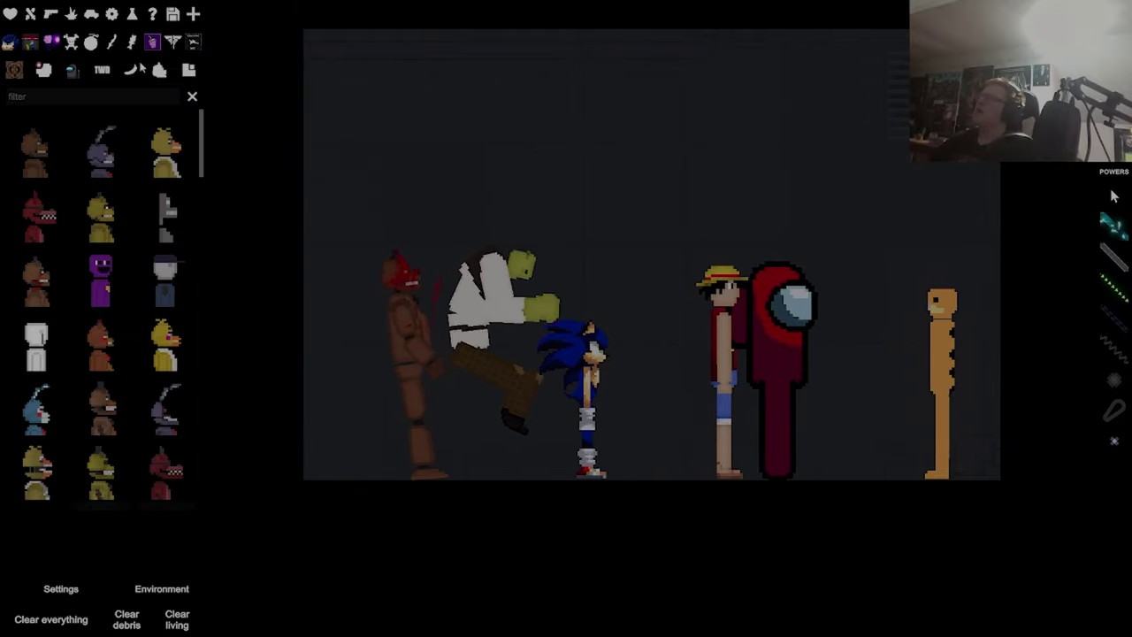
pyautogui.click(104, 71)
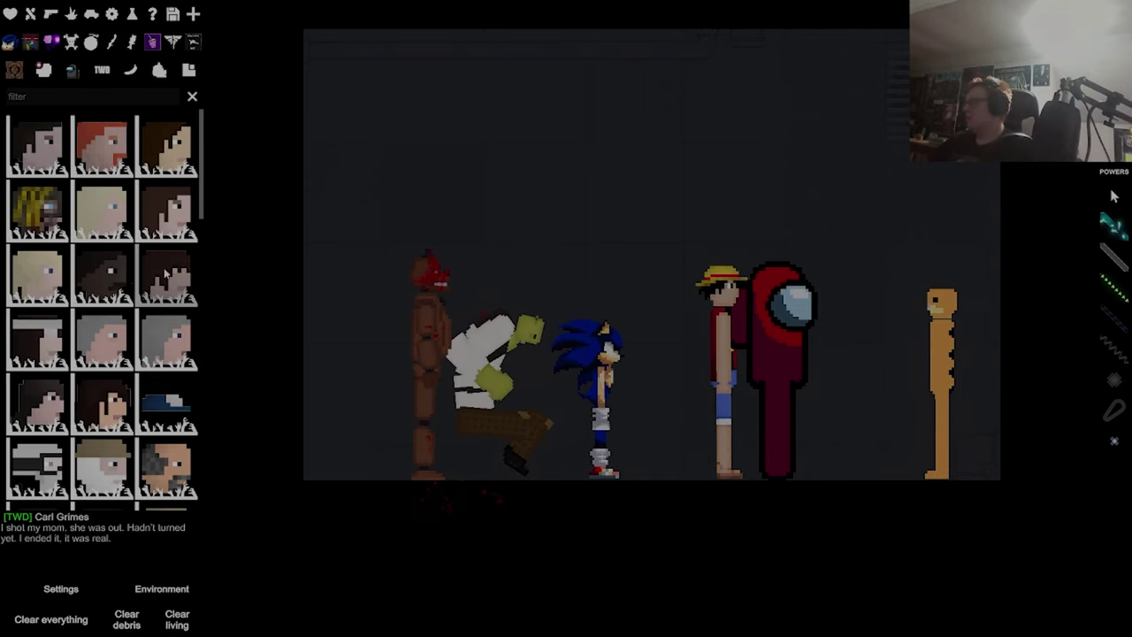
pyautogui.scroll(-3, 88, 280)
pyautogui.scroll(-2, 88, 279)
pyautogui.scroll(-3, 88, 279)
pyautogui.scroll(-2, 88, 280)
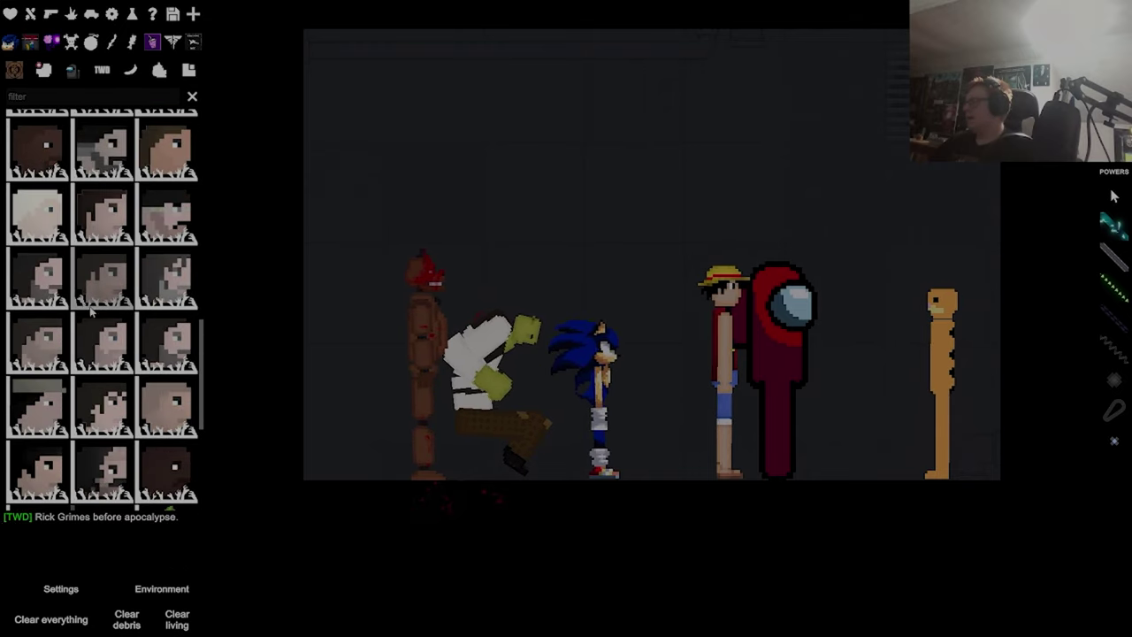
# Place Finn into the lineup next to Sonic
pyautogui.press('d')
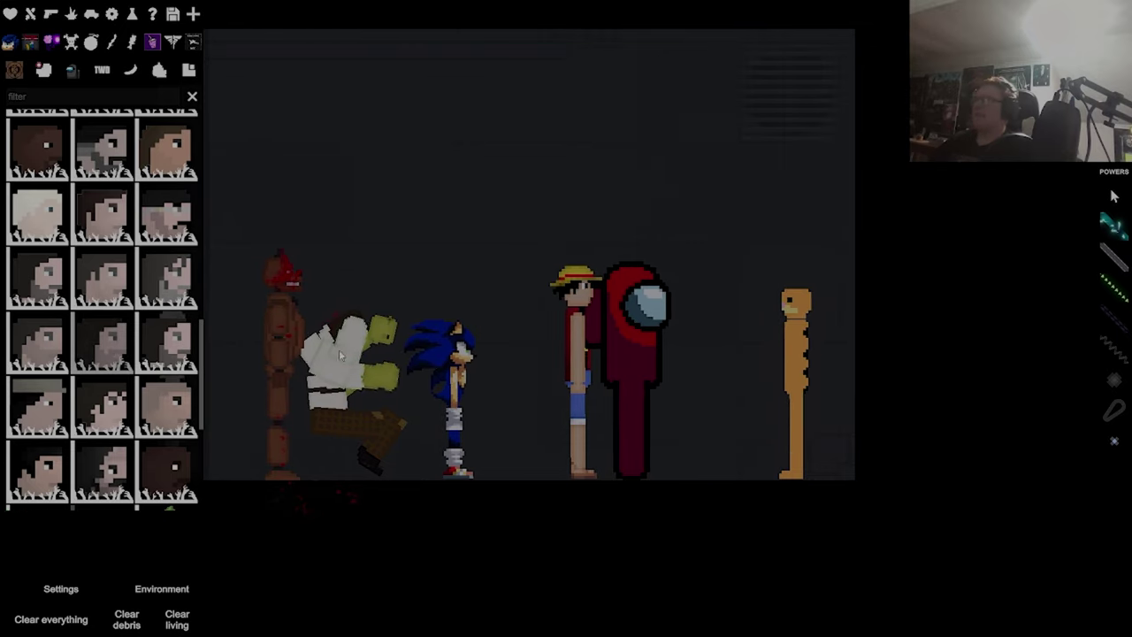
pyautogui.press('a')
pyautogui.click(73, 66)
pyautogui.click(39, 74)
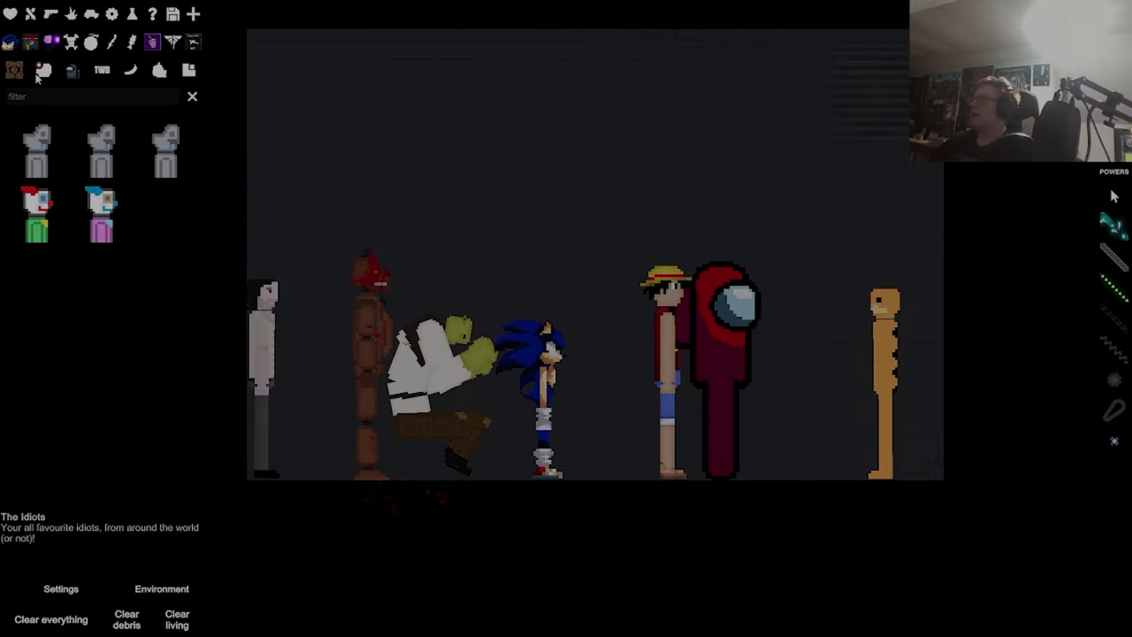
pyautogui.click(32, 46)
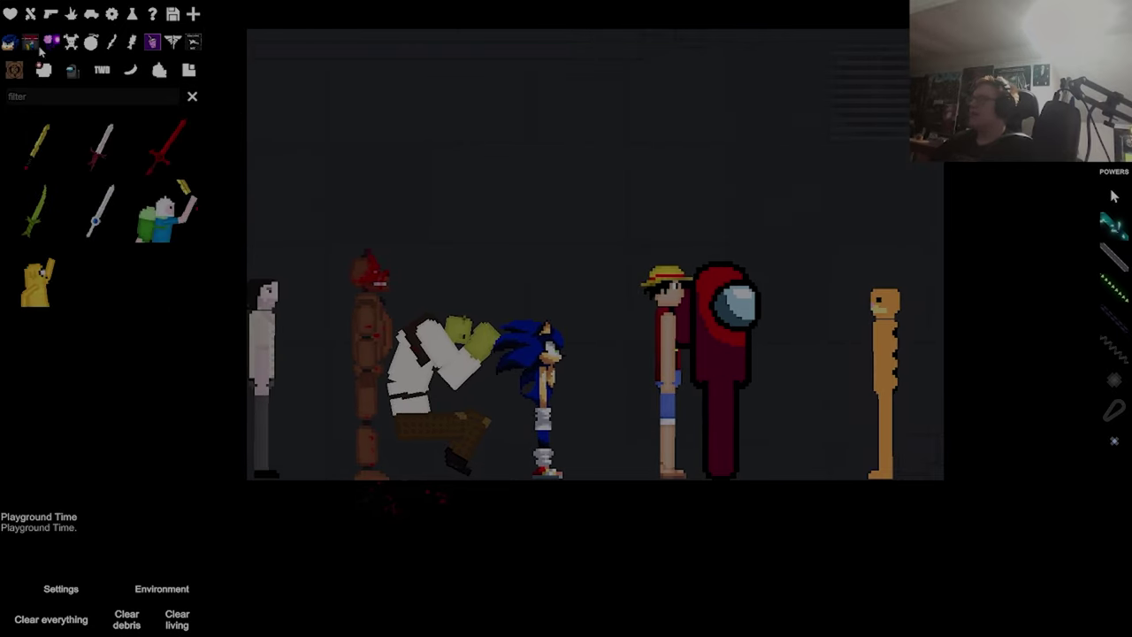
pyautogui.click(577, 300)
pyautogui.press('d')
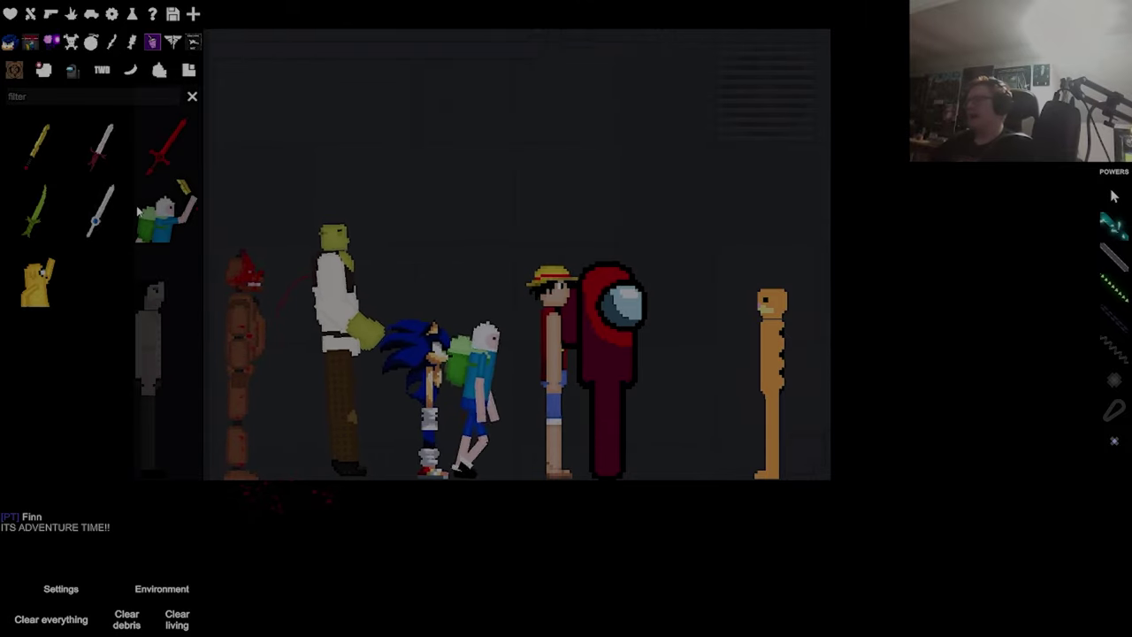
# Add Cartman beside the red crewmate and the white-haired figure beside Luffy
pyautogui.click(15, 68)
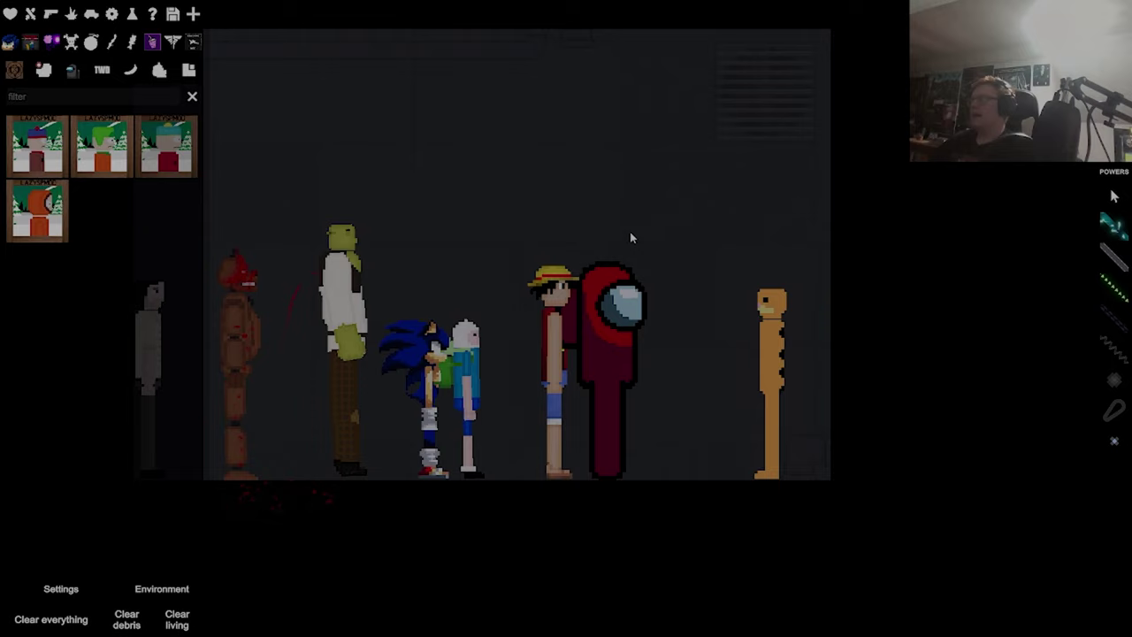
pyautogui.click(694, 244)
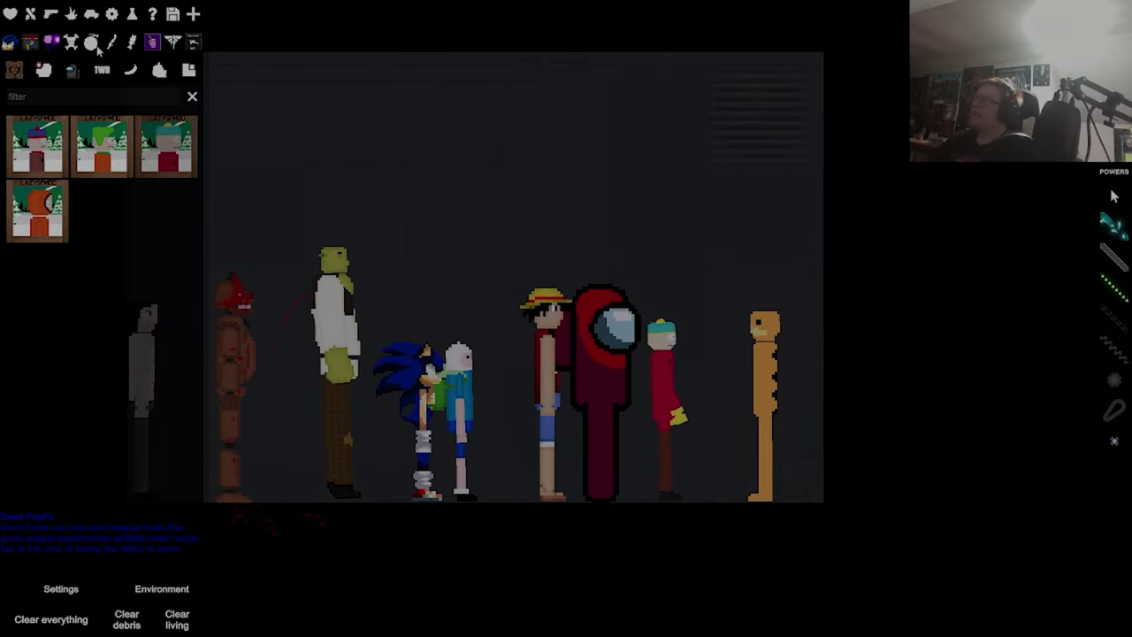
pyautogui.click(91, 42)
pyautogui.scroll(-5, 88, 265)
pyautogui.scroll(-5, 89, 265)
pyautogui.scroll(-5, 83, 276)
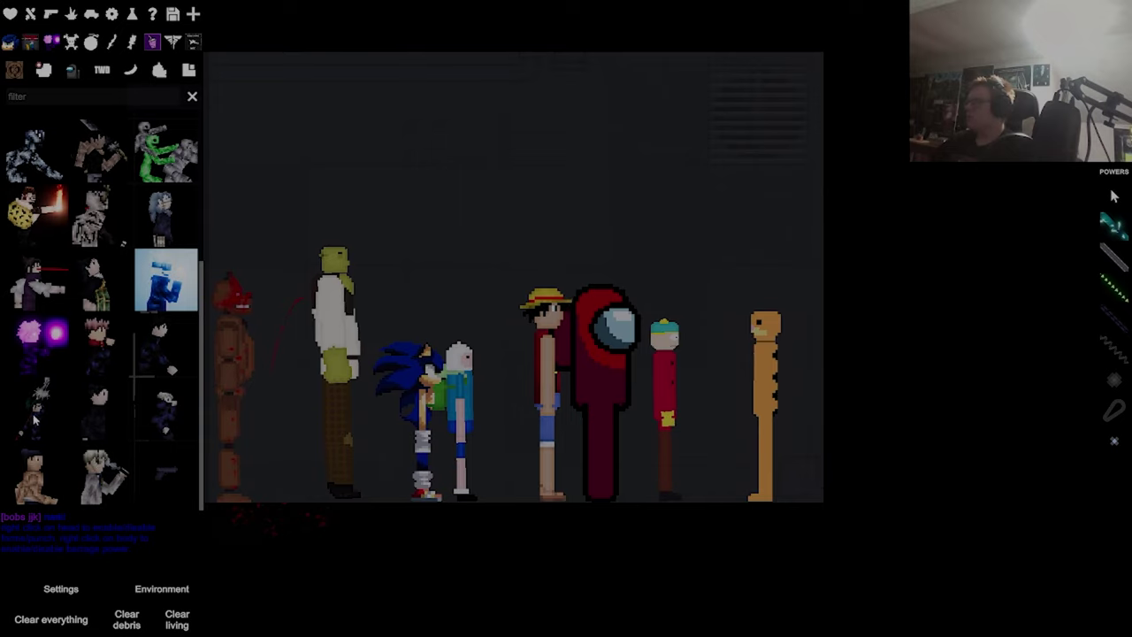
pyautogui.click(485, 326)
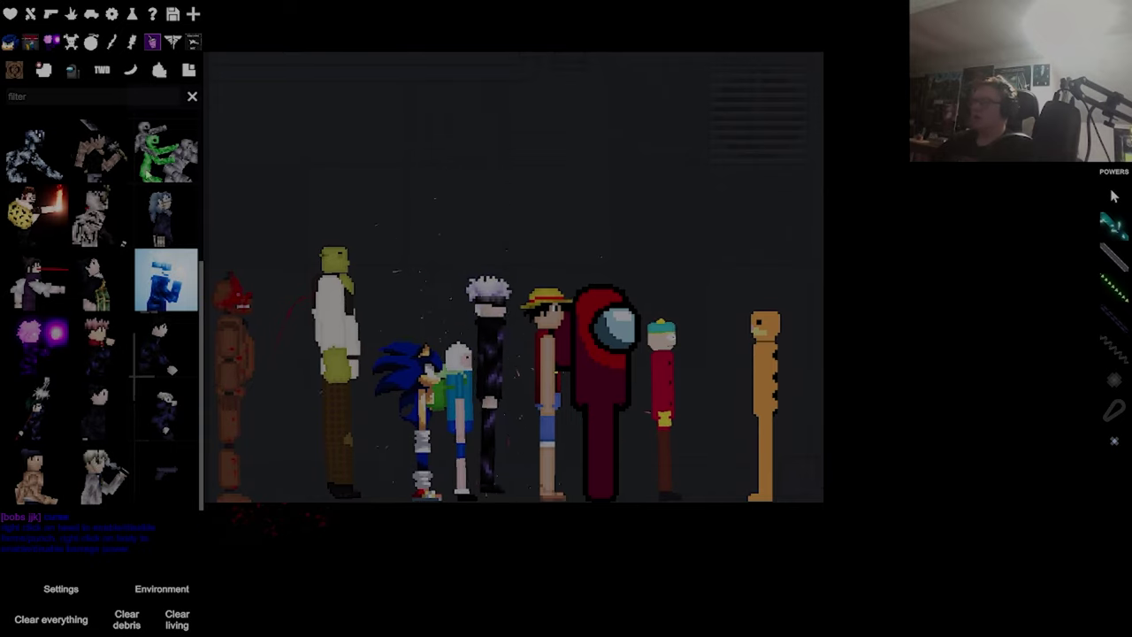
pyautogui.scroll(3, 88, 266)
# Drop a Grimace Shake onto Sonic and place Minecraft Steve between the animatronic and Shrek
pyautogui.click(15, 68)
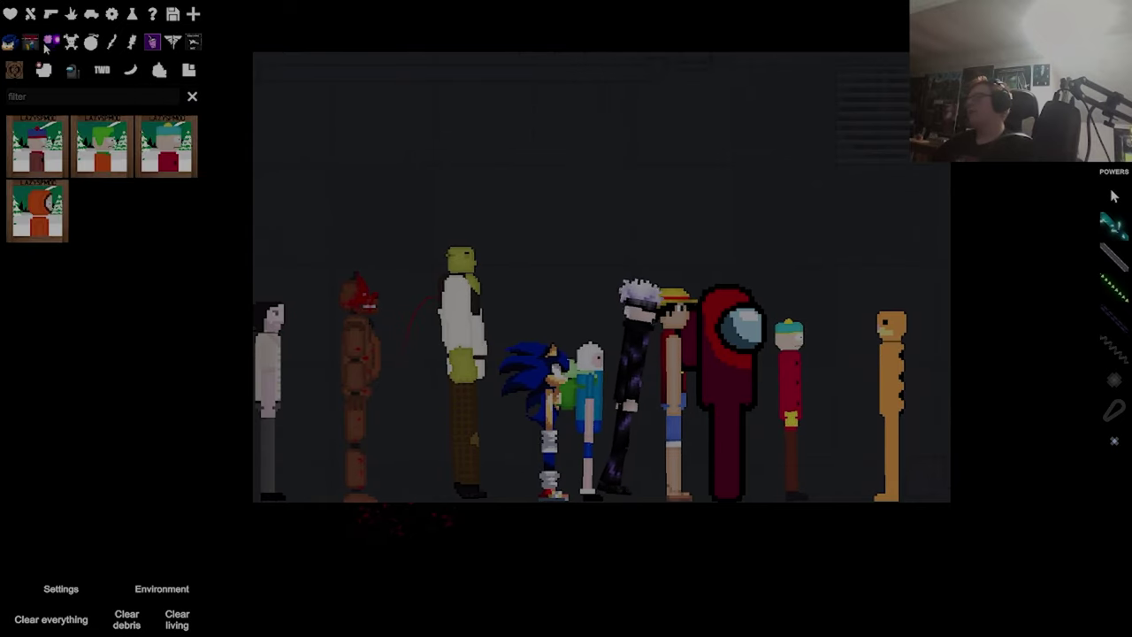
pyautogui.click(51, 42)
pyautogui.click(91, 42)
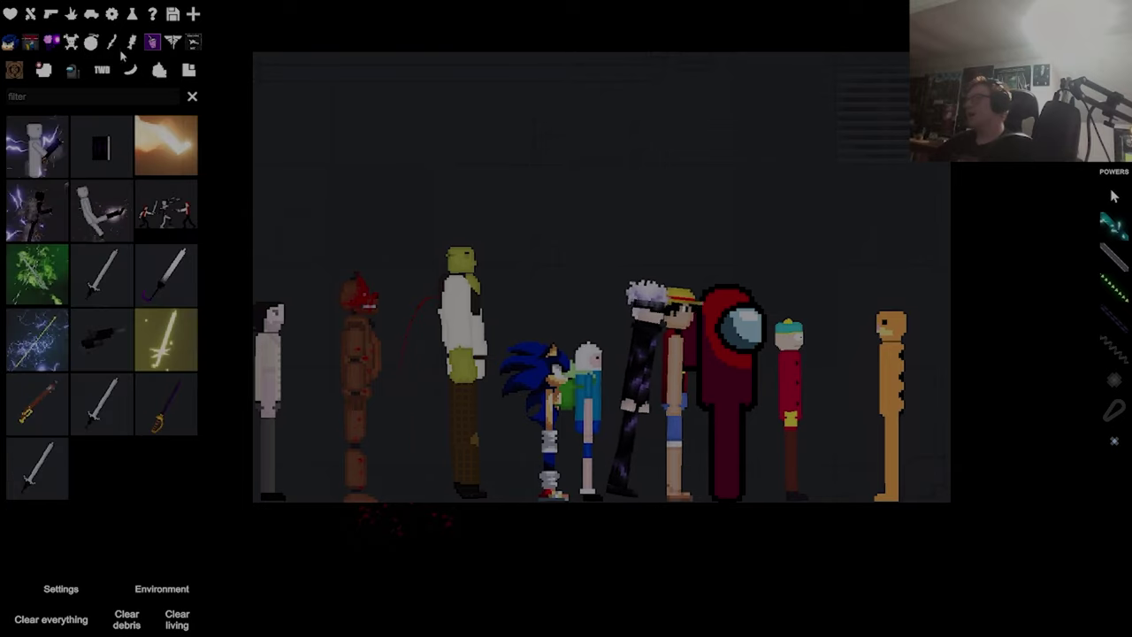
pyautogui.click(130, 69)
pyautogui.click(152, 42)
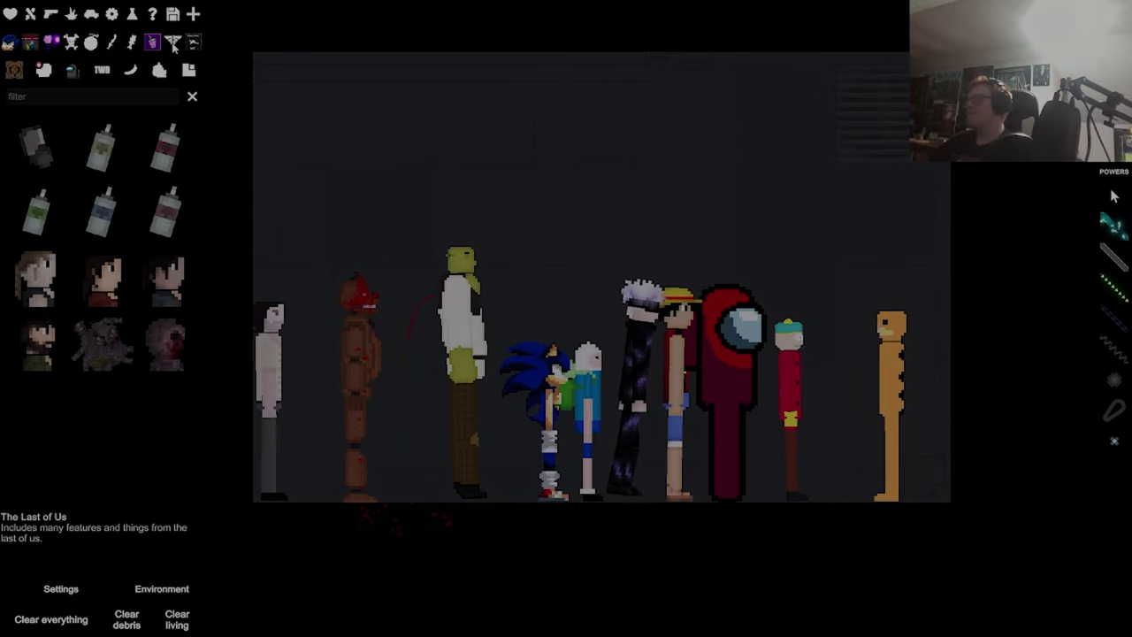
pyautogui.click(557, 201)
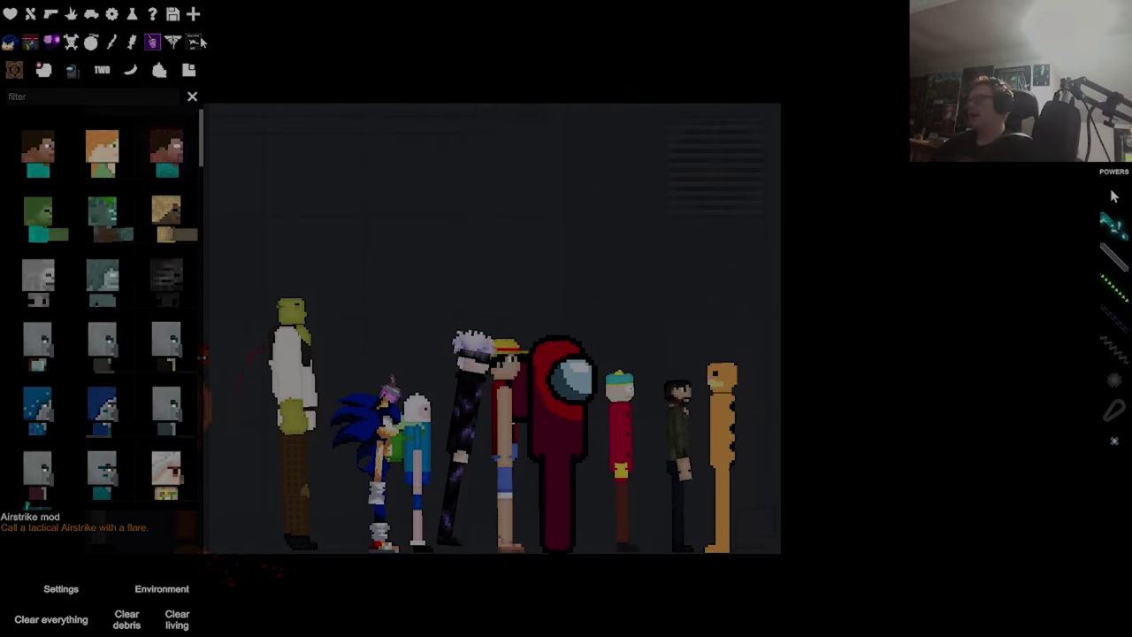
pyautogui.press('a')
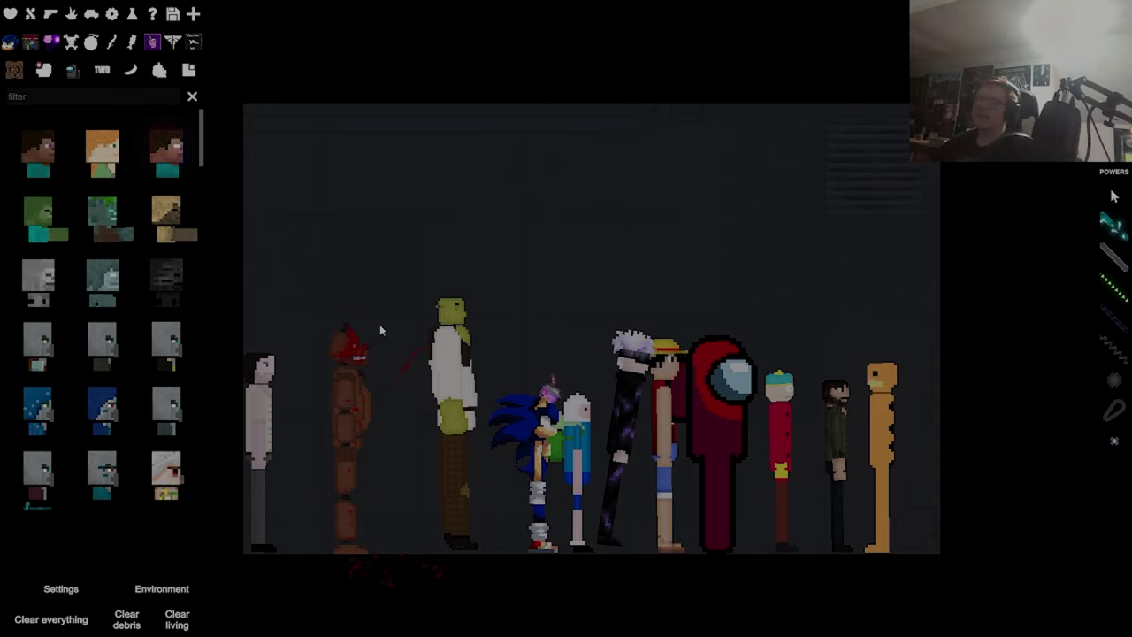
pyautogui.click(380, 324)
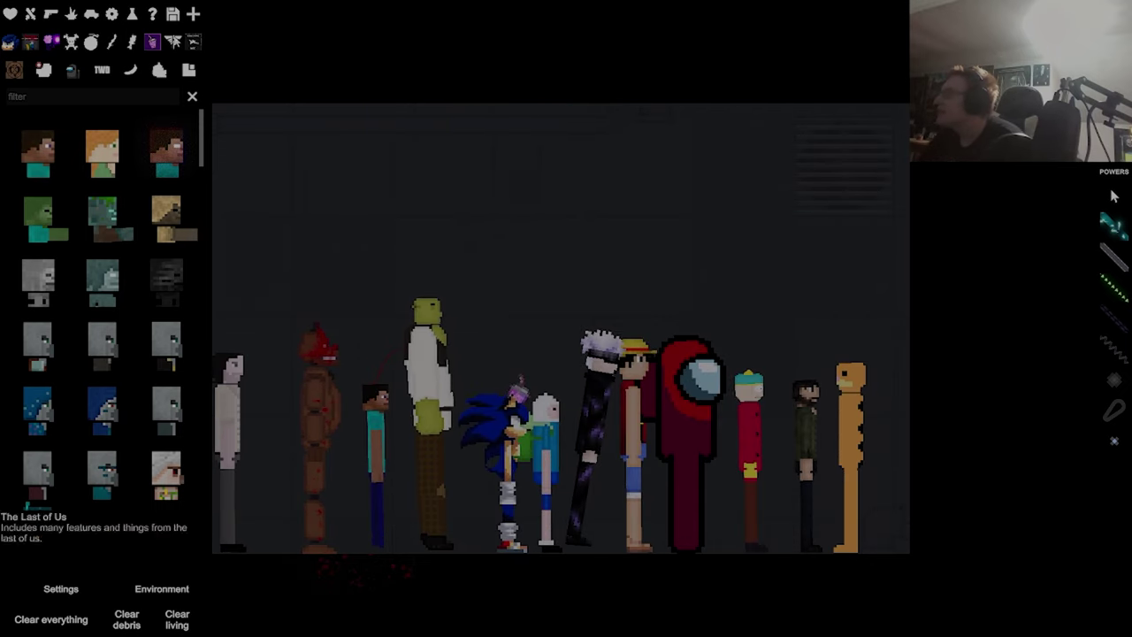
# Browse the Airstrike, Misc, Vehicles and Entities categories, ending on Explosives
pyautogui.click(192, 41)
pyautogui.click(172, 42)
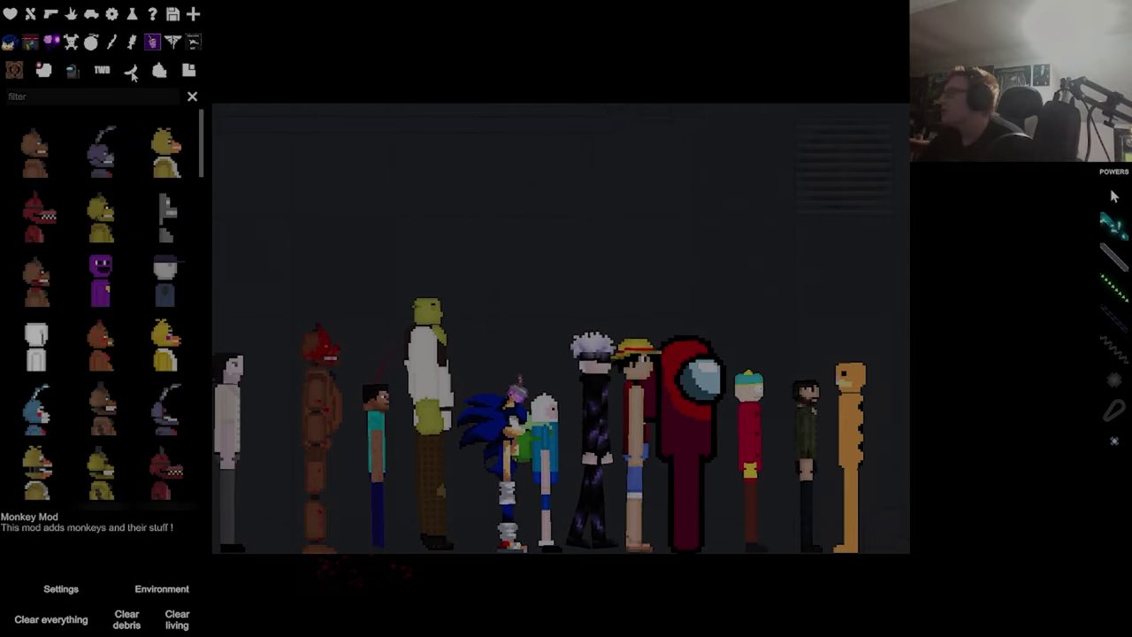
pyautogui.click(141, 40)
pyautogui.click(152, 15)
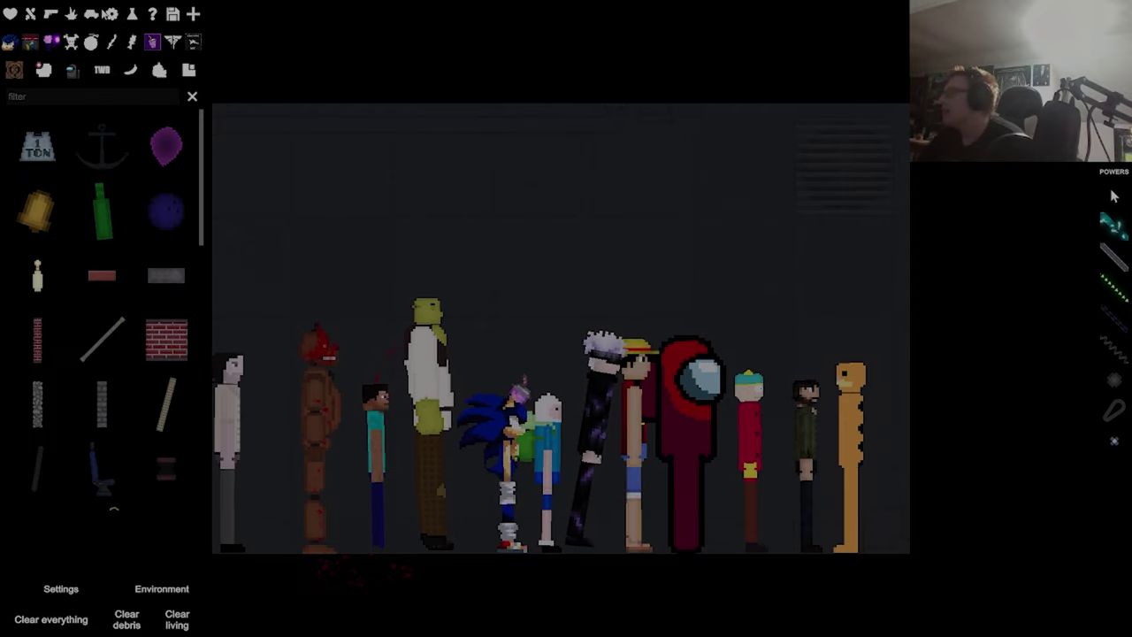
pyautogui.click(91, 14)
pyautogui.click(30, 14)
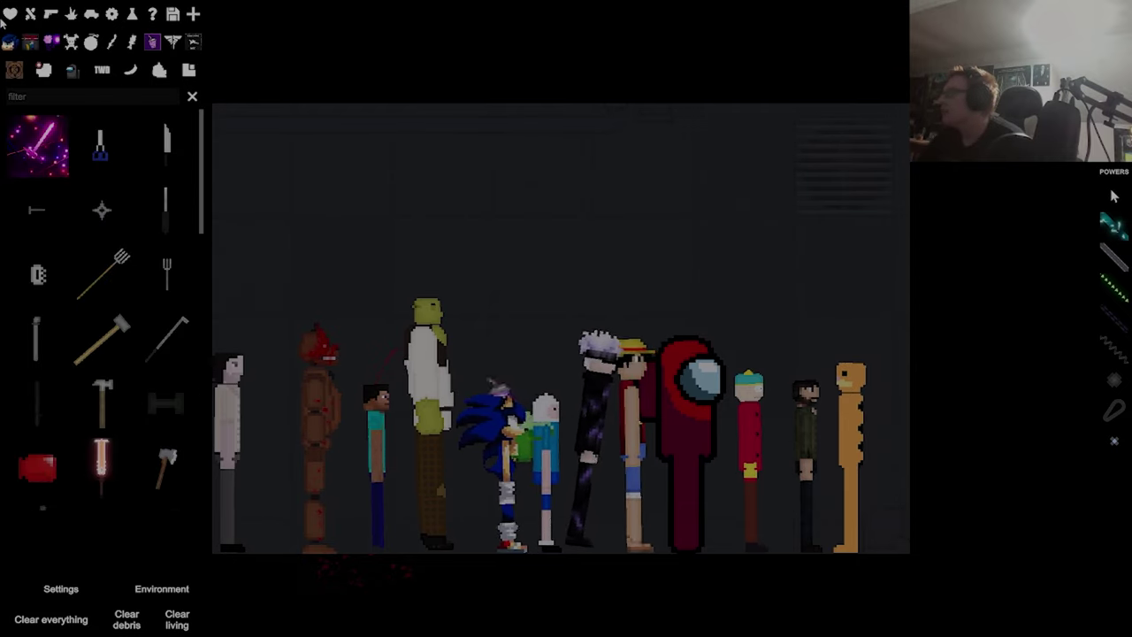
pyautogui.click(11, 14)
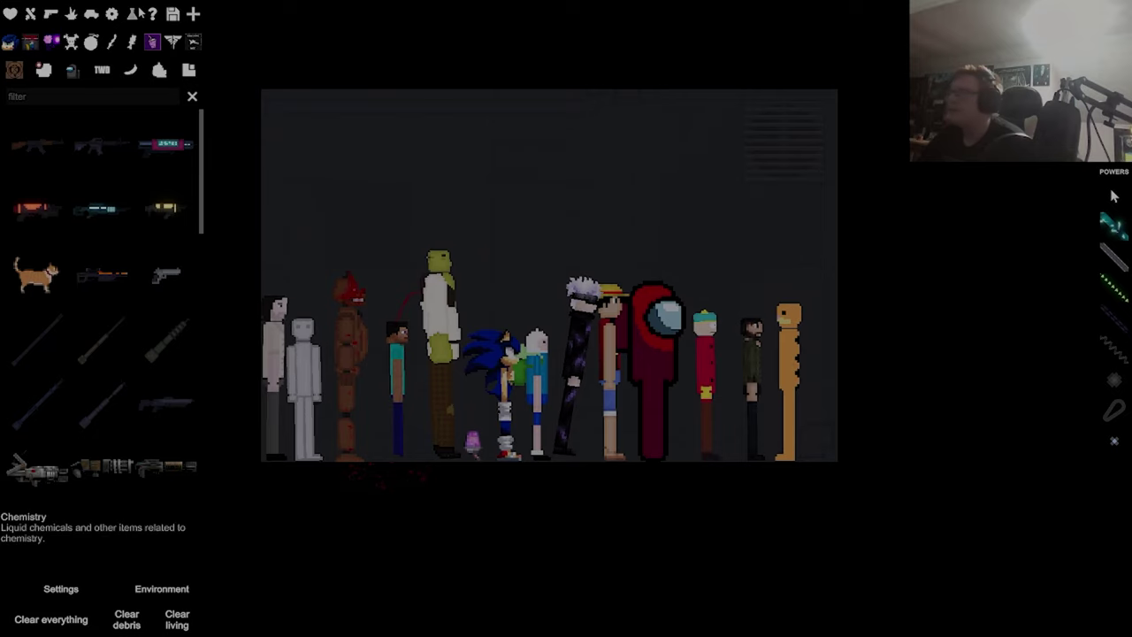
pyautogui.click(70, 15)
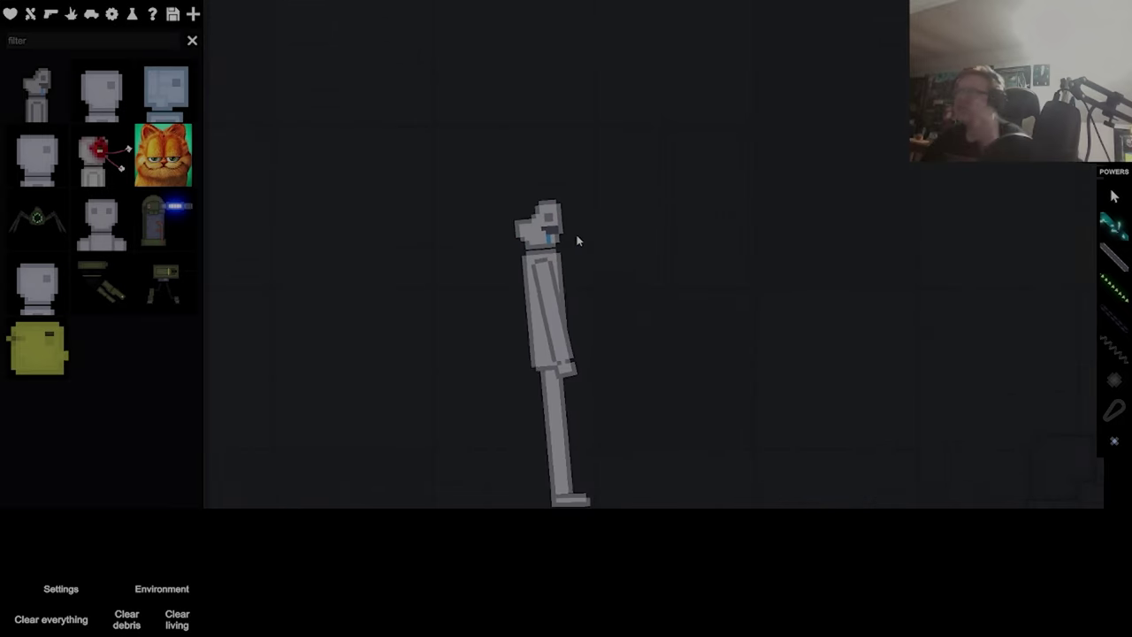
# Spawn a CRT television from Misc, lift it, and hurl it down onto the ragdoll
pyautogui.press('Tab')
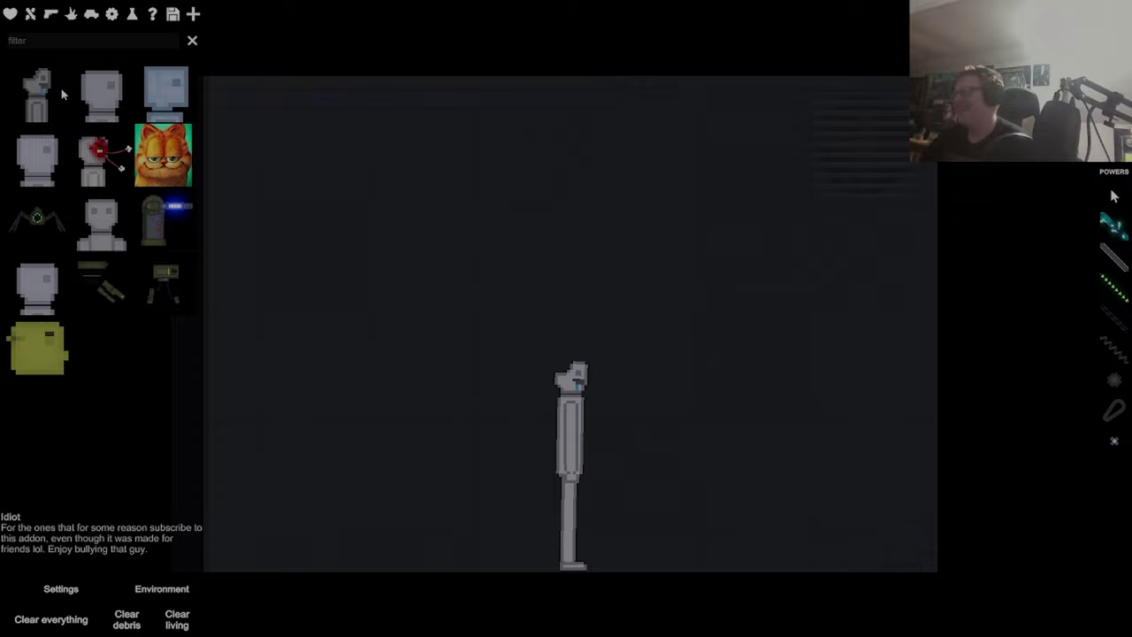
pyautogui.click(48, 17)
pyautogui.scroll(-3, 97, 252)
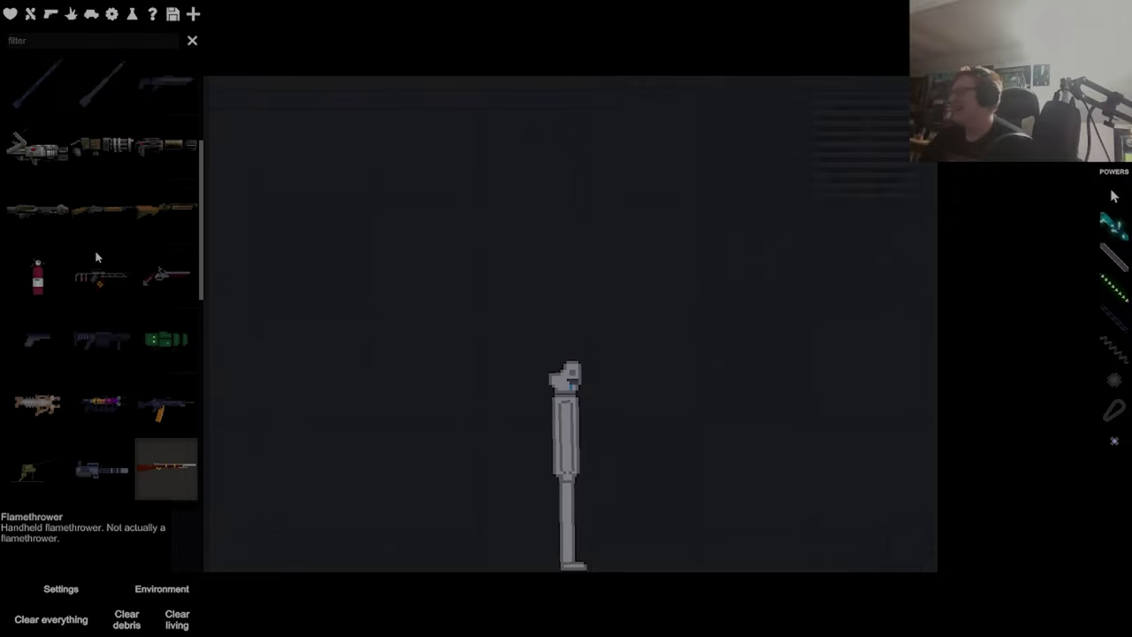
pyautogui.scroll(-5, 98, 252)
pyautogui.scroll(-2, 97, 252)
pyautogui.click(91, 15)
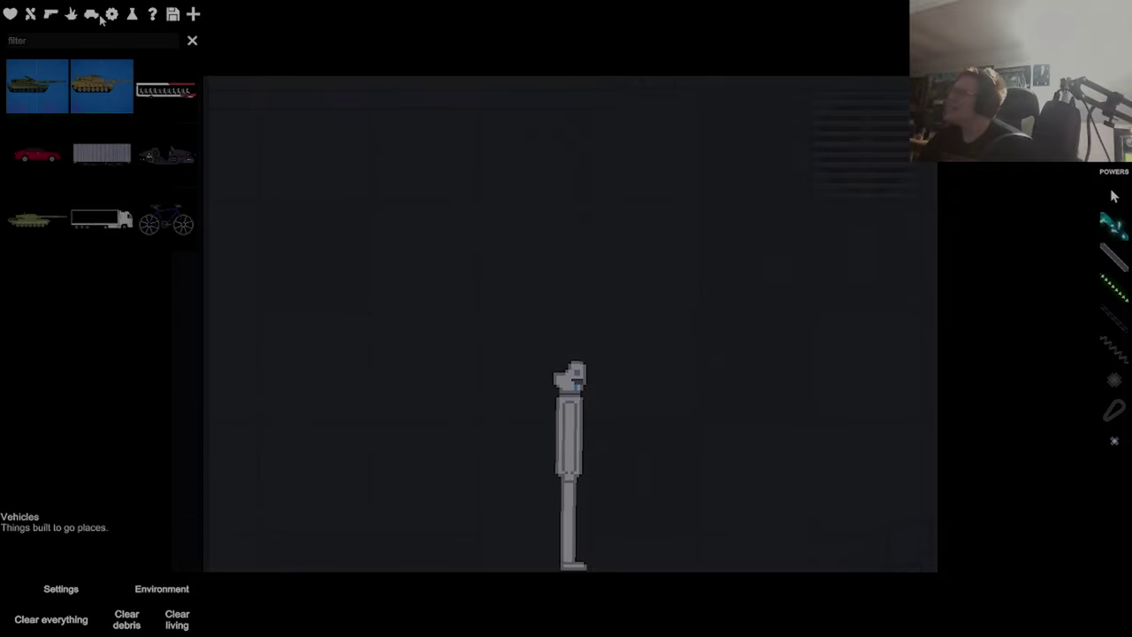
pyautogui.click(131, 14)
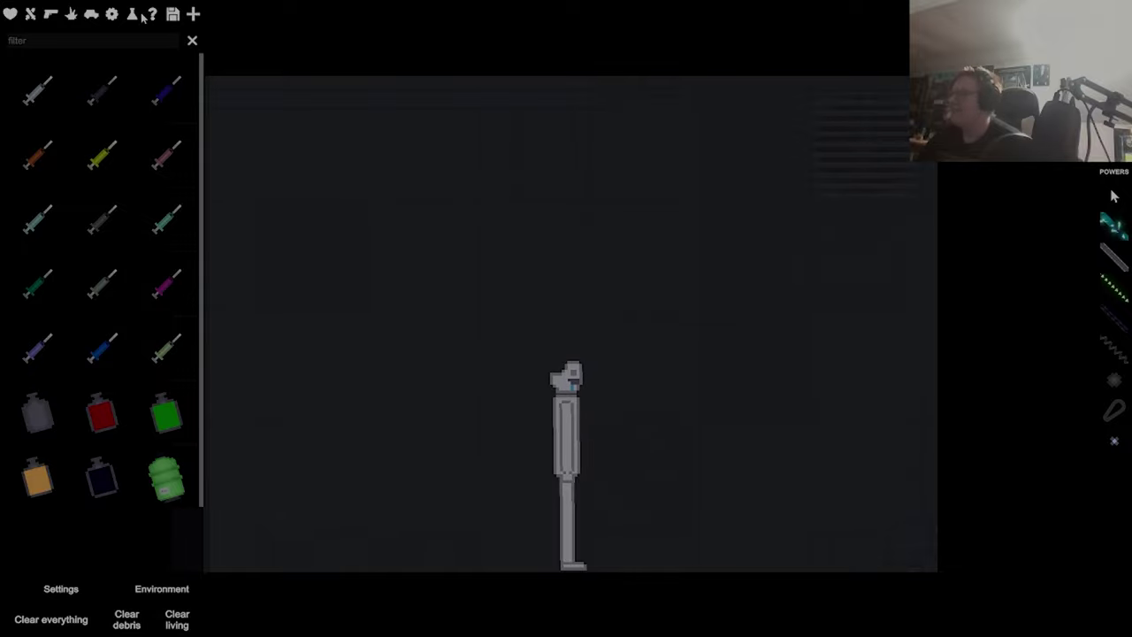
pyautogui.click(147, 15)
pyautogui.scroll(-3, 150, 151)
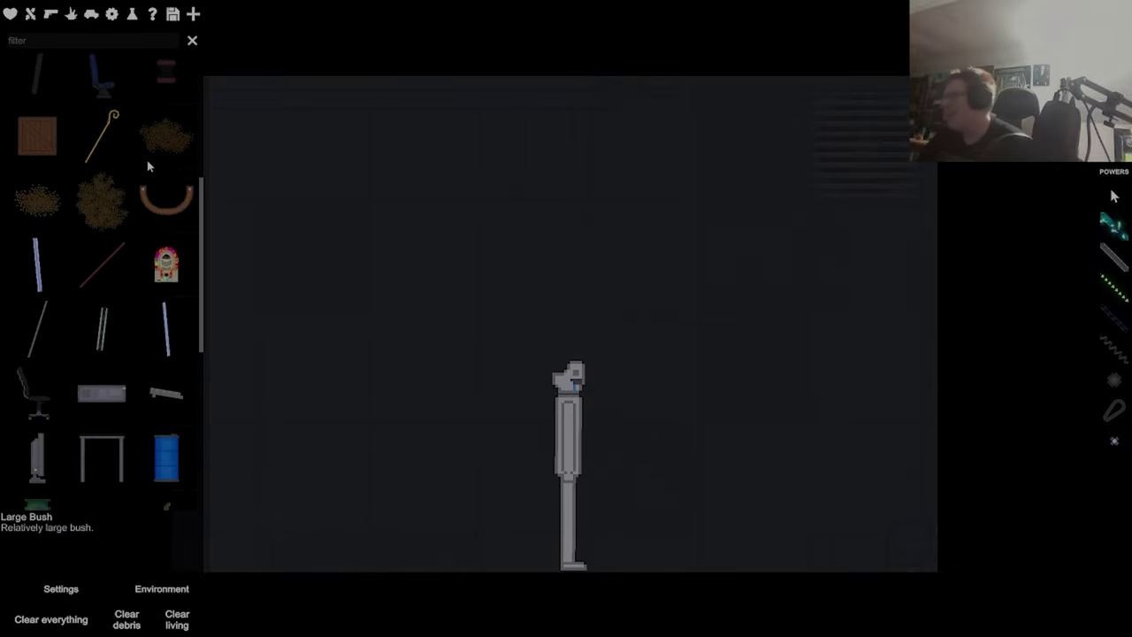
pyautogui.scroll(-3, 147, 160)
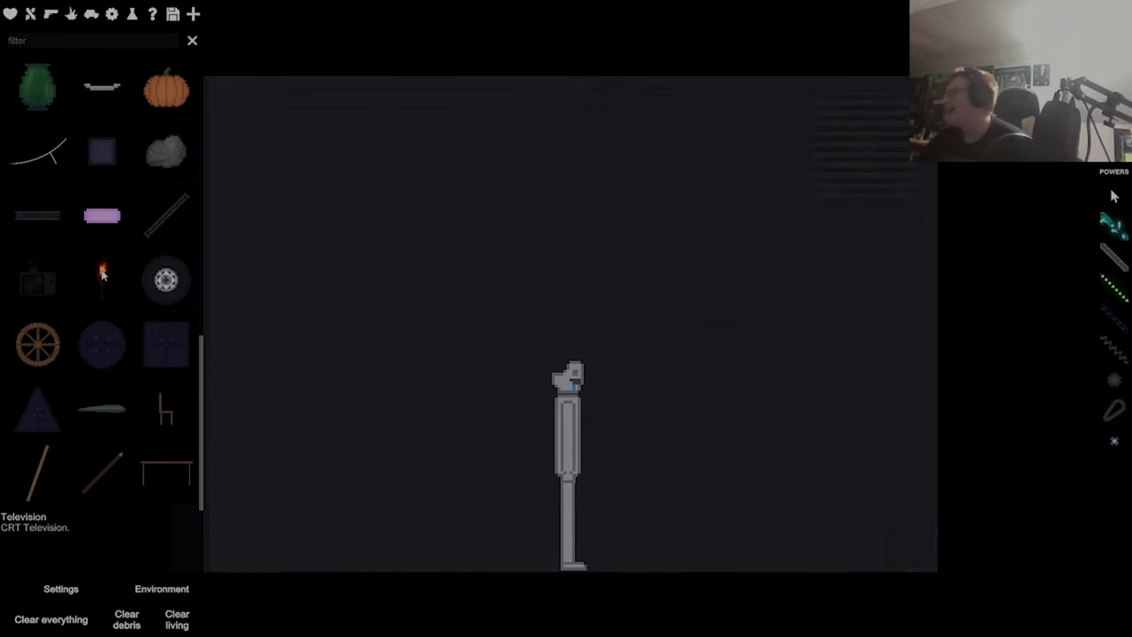
pyautogui.click(888, 468)
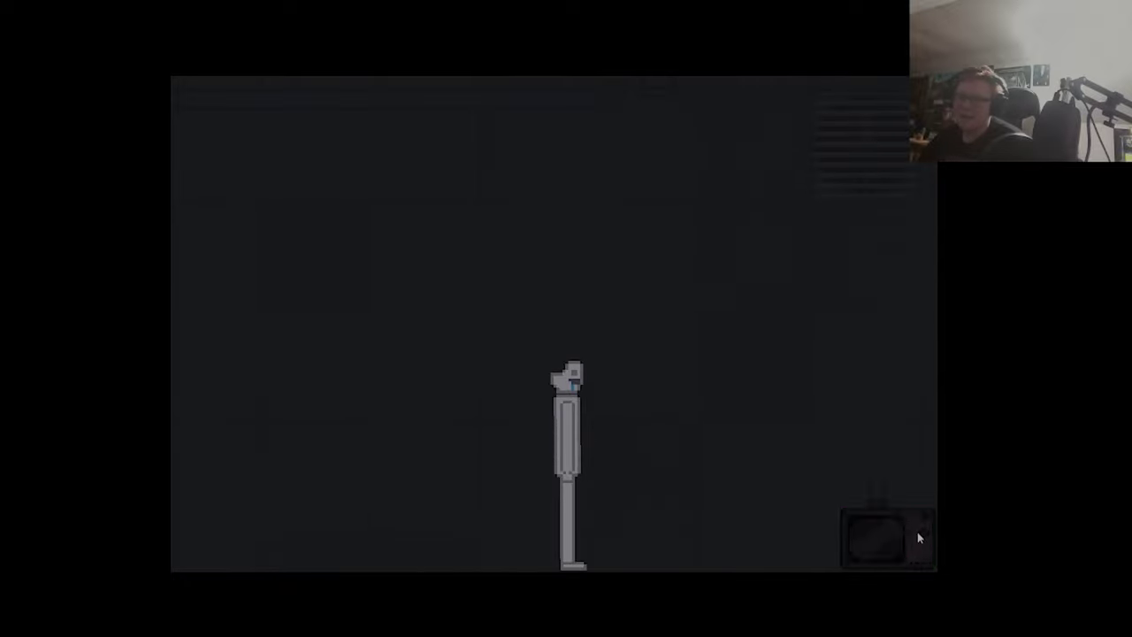
pyautogui.moveTo(918, 537); pyautogui.dragTo(780, 287)
pyautogui.moveTo(795, 227); pyautogui.dragTo(498, 490)
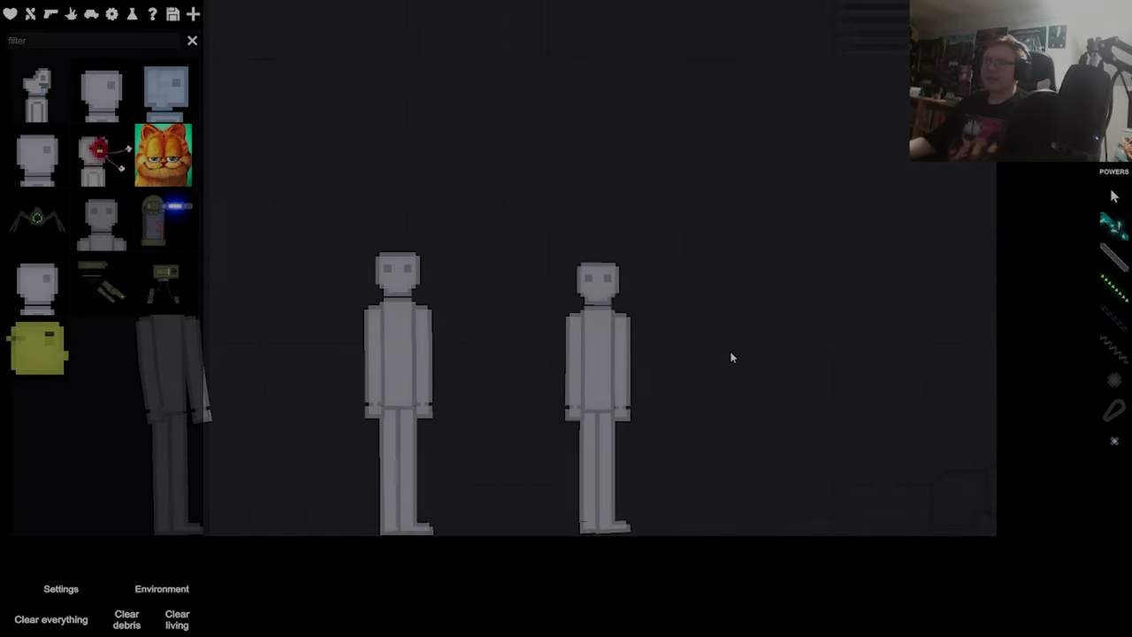
# Spawn five grey ragdolls in a row and browse the Firearms category
pyautogui.click(732, 357)
pyautogui.scroll(-2, 501, 371)
pyautogui.click(266, 367)
pyautogui.click(513, 366)
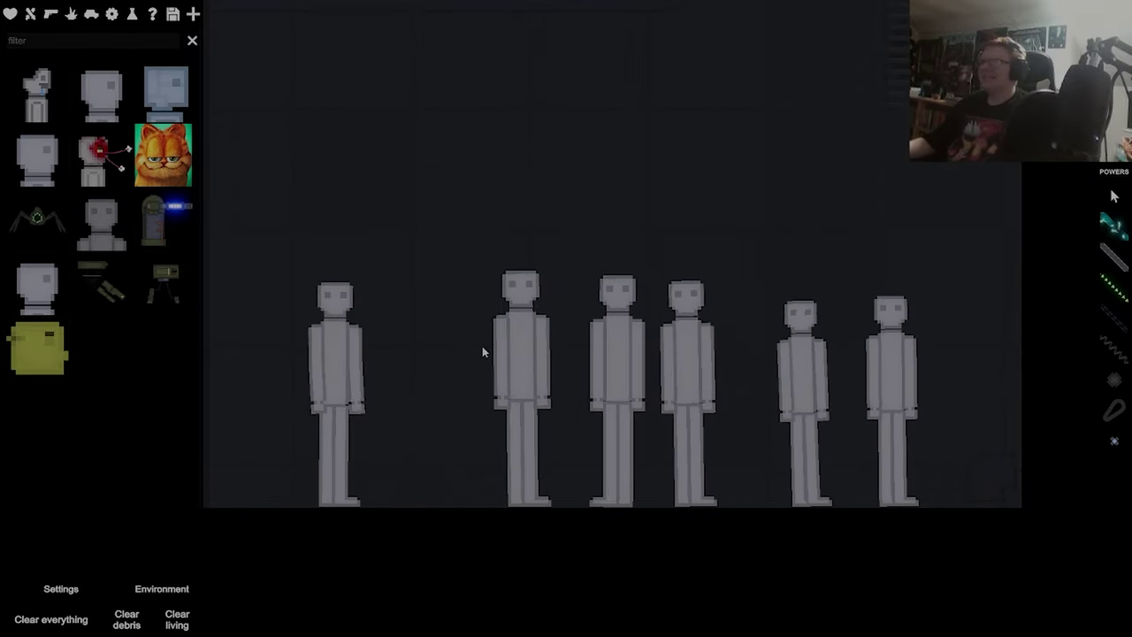
pyautogui.click(406, 363)
pyautogui.click(384, 361)
pyautogui.scroll(-3, 607, 342)
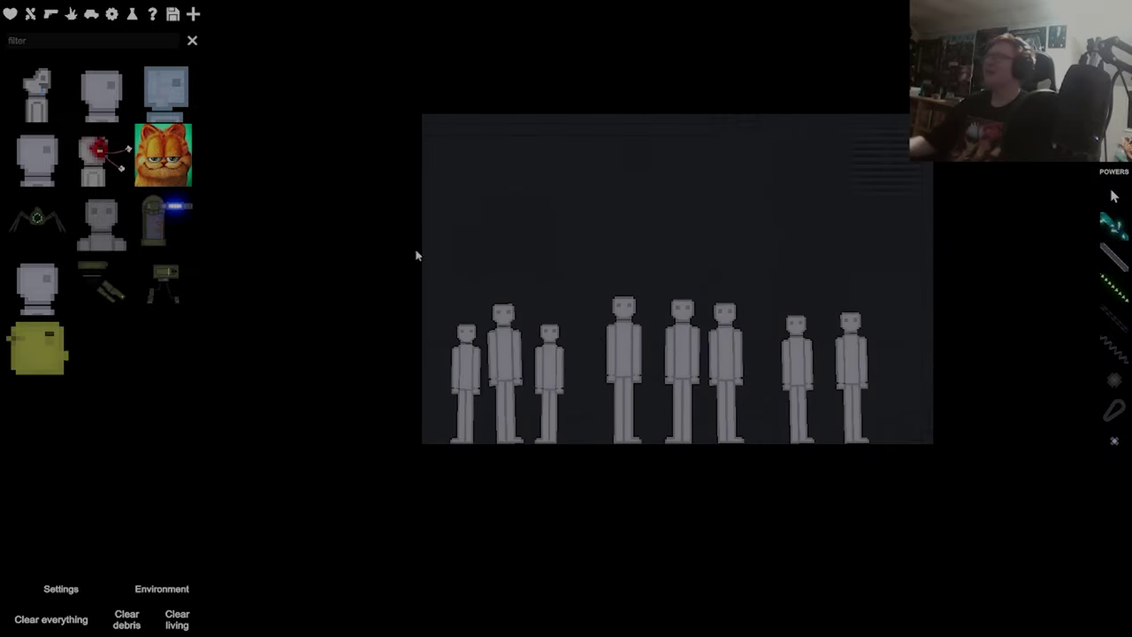
pyautogui.click(51, 14)
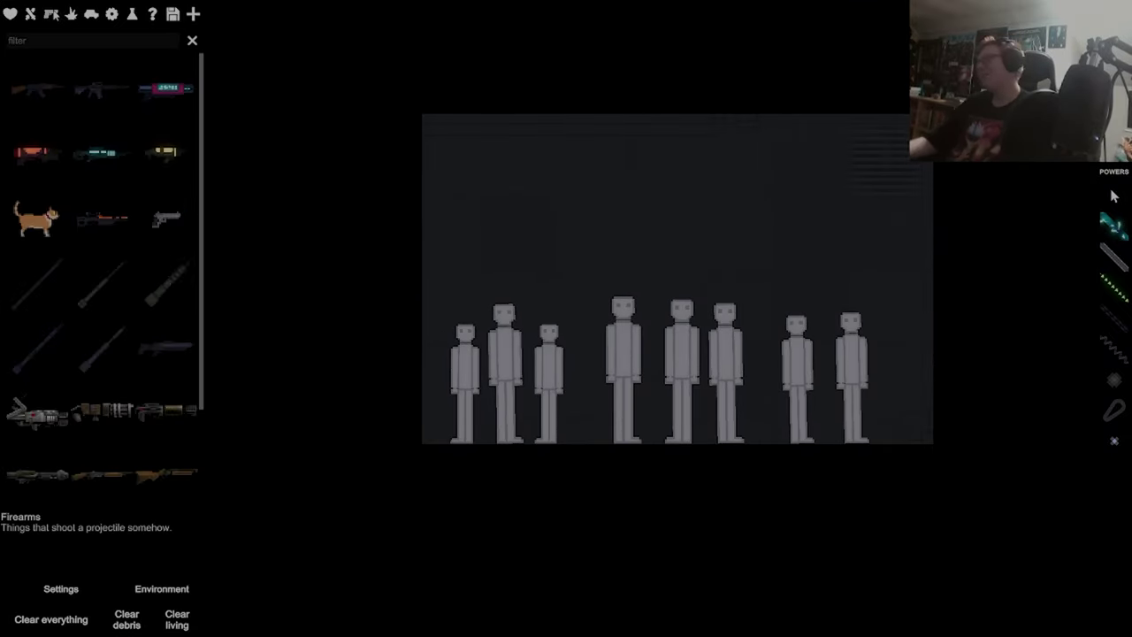
pyautogui.scroll(-3, 67, 287)
pyautogui.scroll(-1, 67, 287)
pyautogui.scroll(-3, 64, 287)
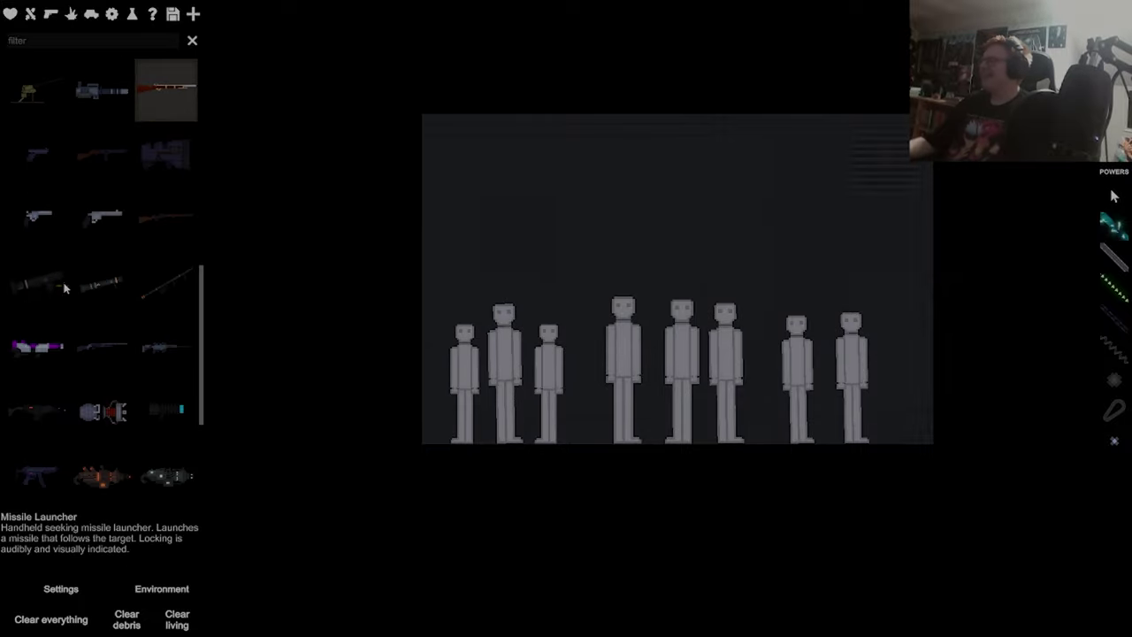
pyautogui.scroll(-4, 63, 287)
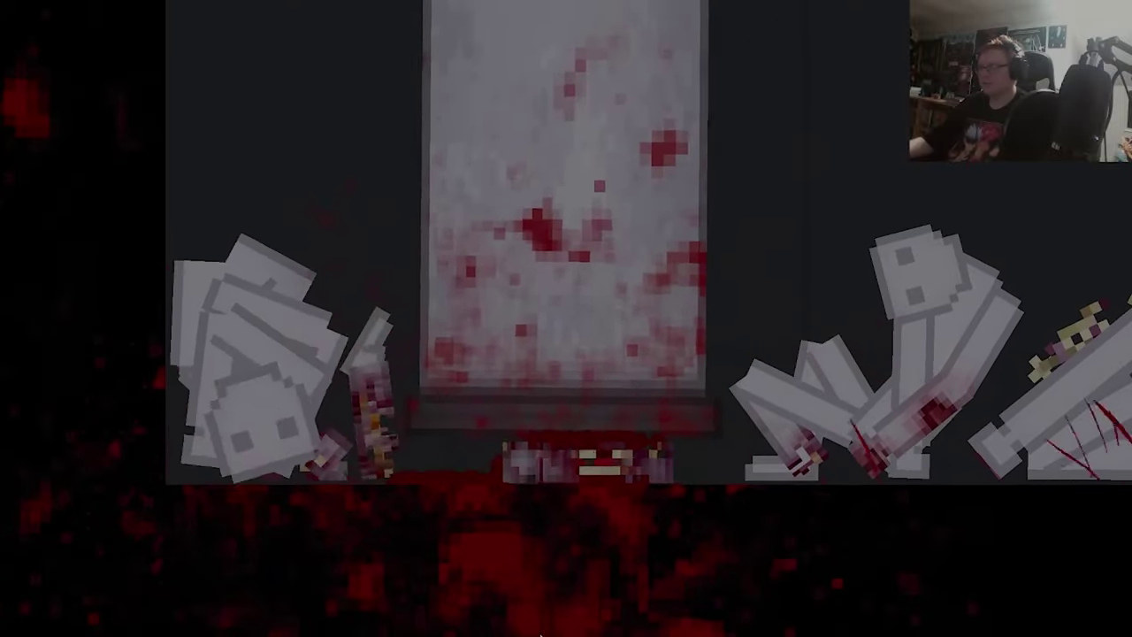
# Retract the piston and position a green object just beneath it
pyautogui.click(577, 457)
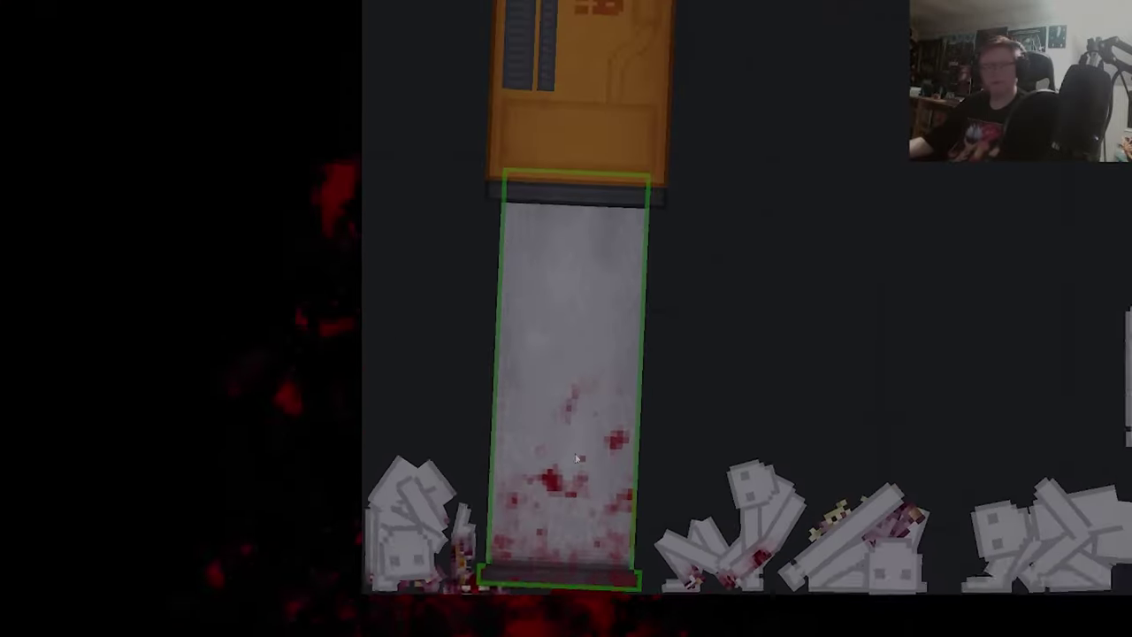
pyautogui.scroll(-3, 576, 457)
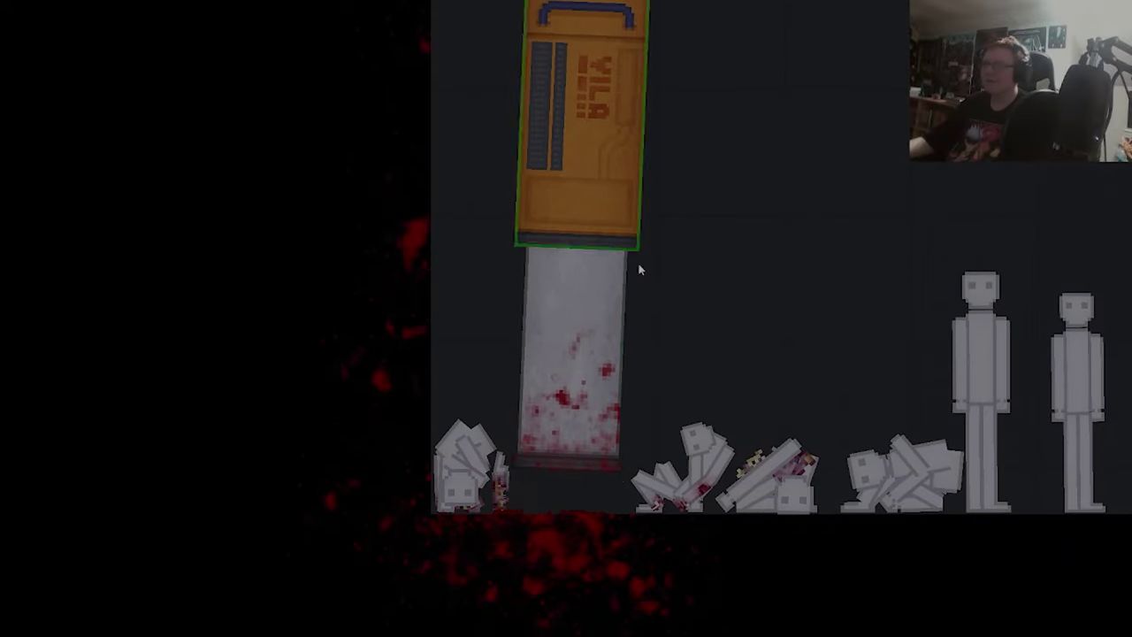
pyautogui.click(528, 534)
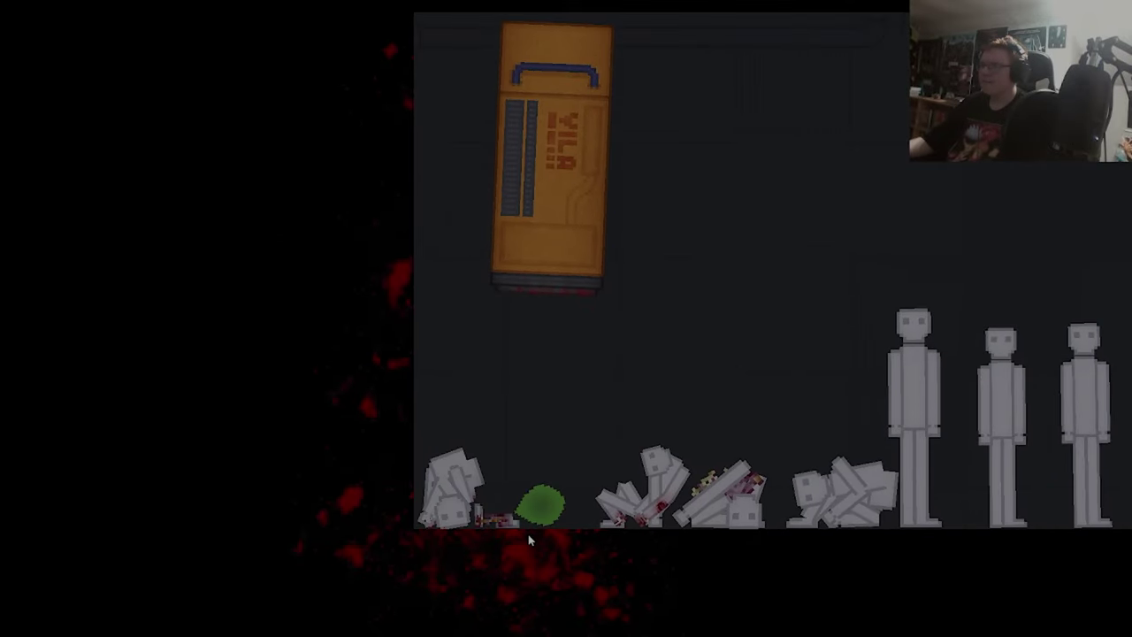
pyautogui.moveTo(537, 506); pyautogui.dragTo(552, 376)
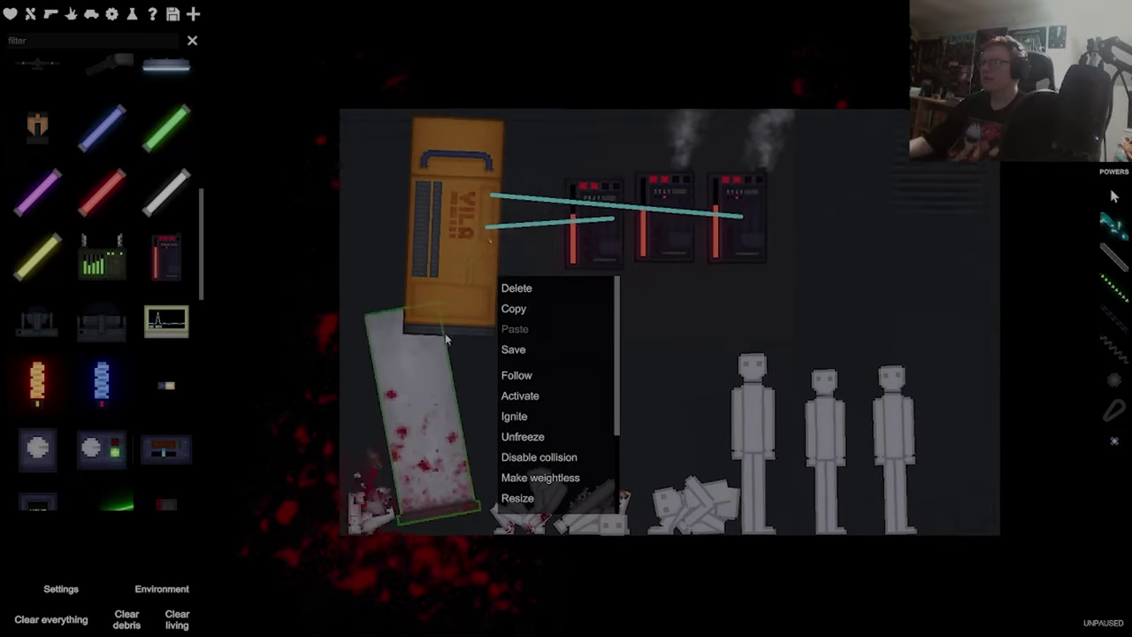
# Attach the third wire to the orange machine and delete the left ragdoll pile
pyautogui.click(784, 320)
pyautogui.moveTo(1113, 227)
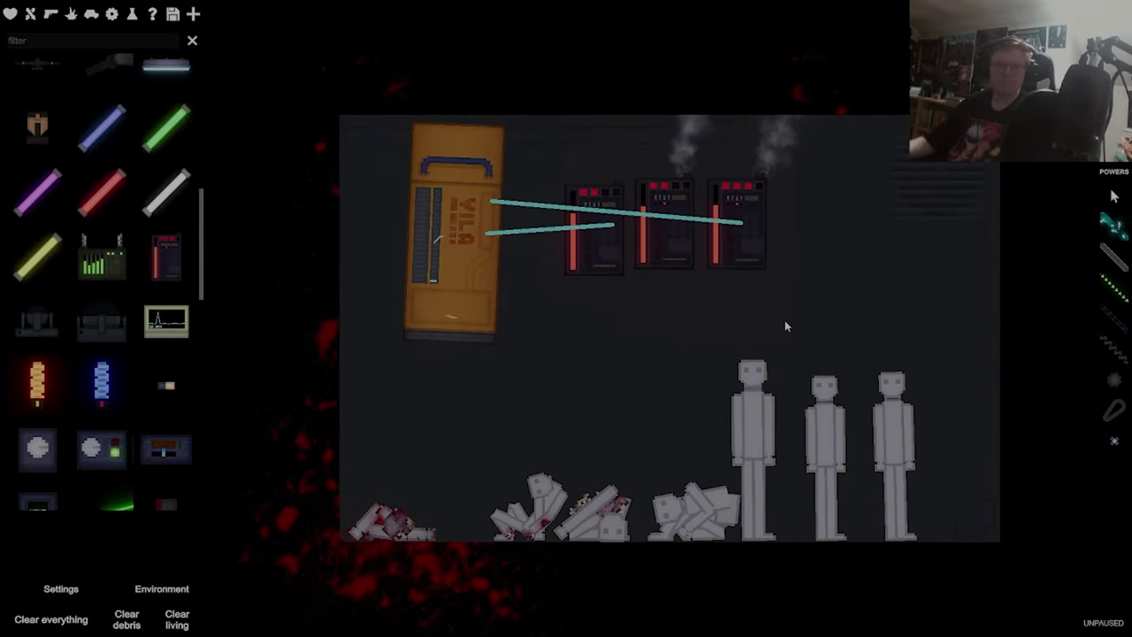
pyautogui.click(494, 265)
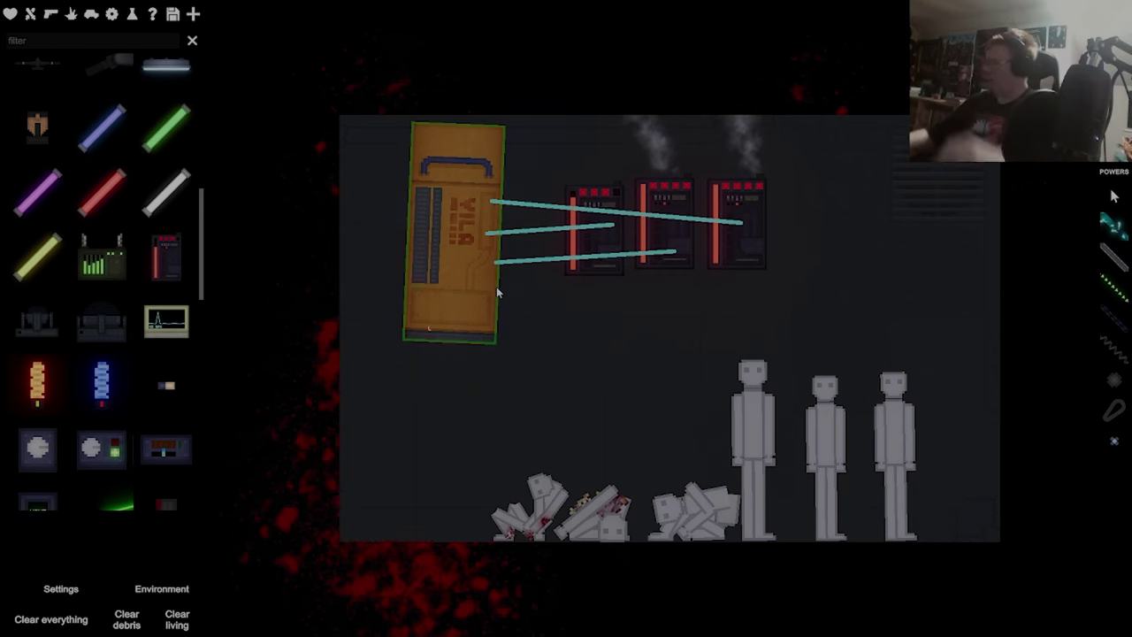
pyautogui.moveTo(534, 478); pyautogui.dragTo(492, 329)
pyautogui.press('Delete')
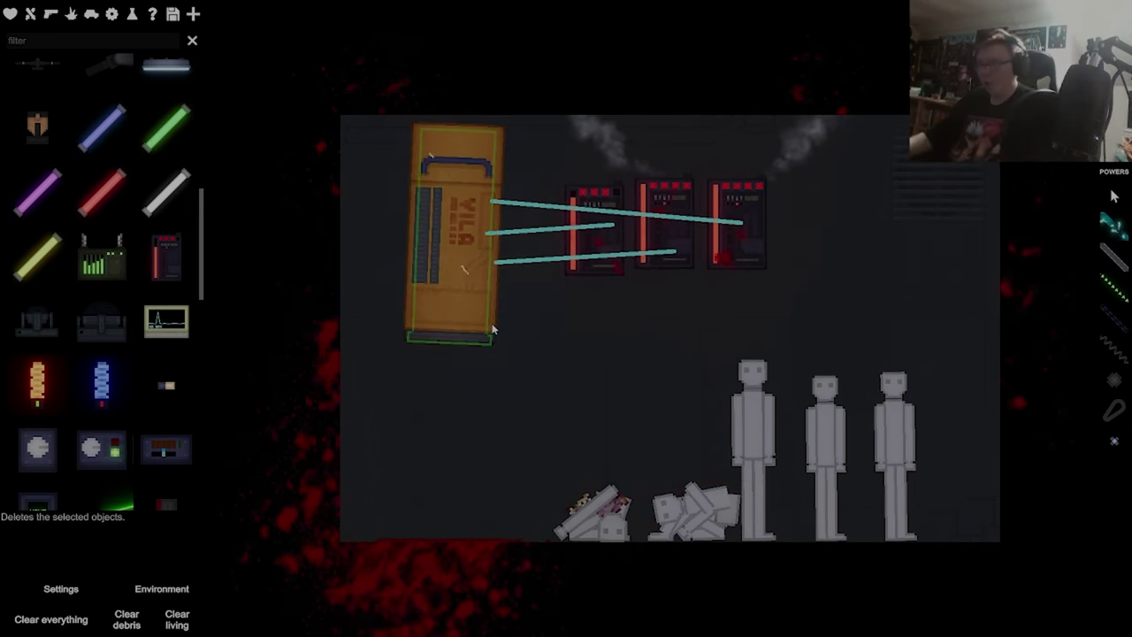
pyautogui.click(475, 374)
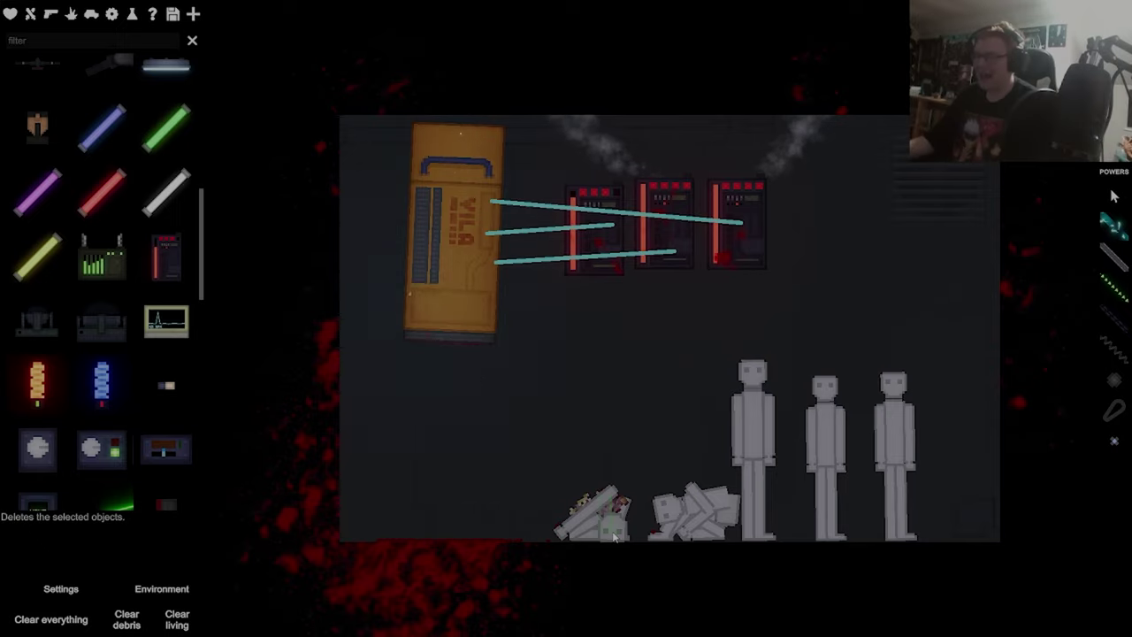
# Pull the remaining ragdoll pile left and set off a large explosive beside the machines
pyautogui.moveTo(615, 537); pyautogui.dragTo(415, 504)
pyautogui.click(495, 320)
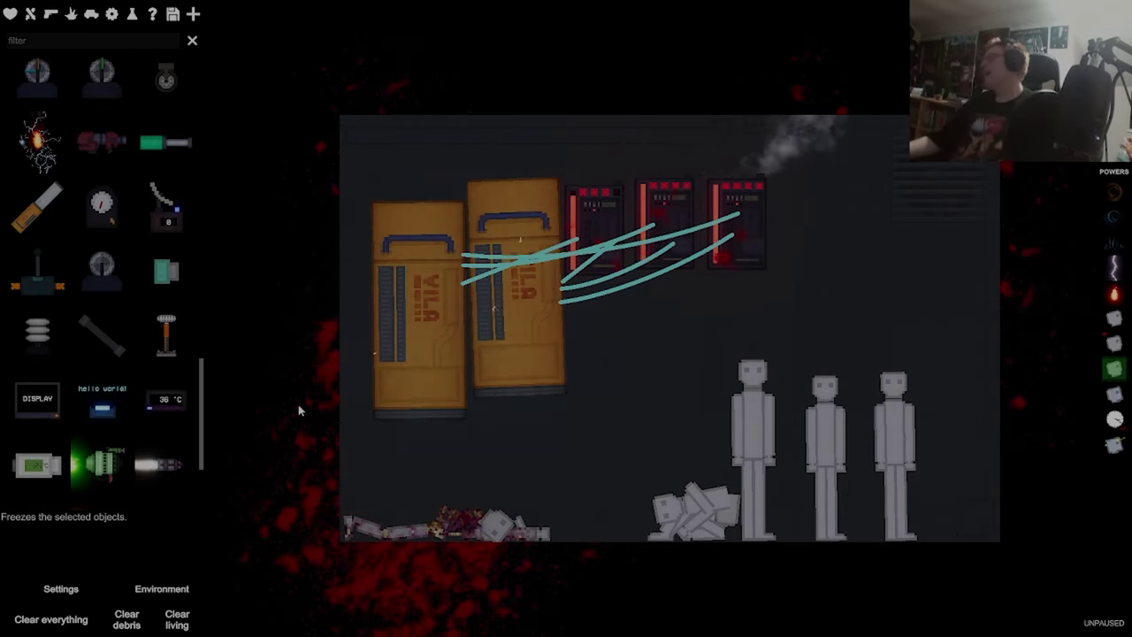
pyautogui.click(70, 15)
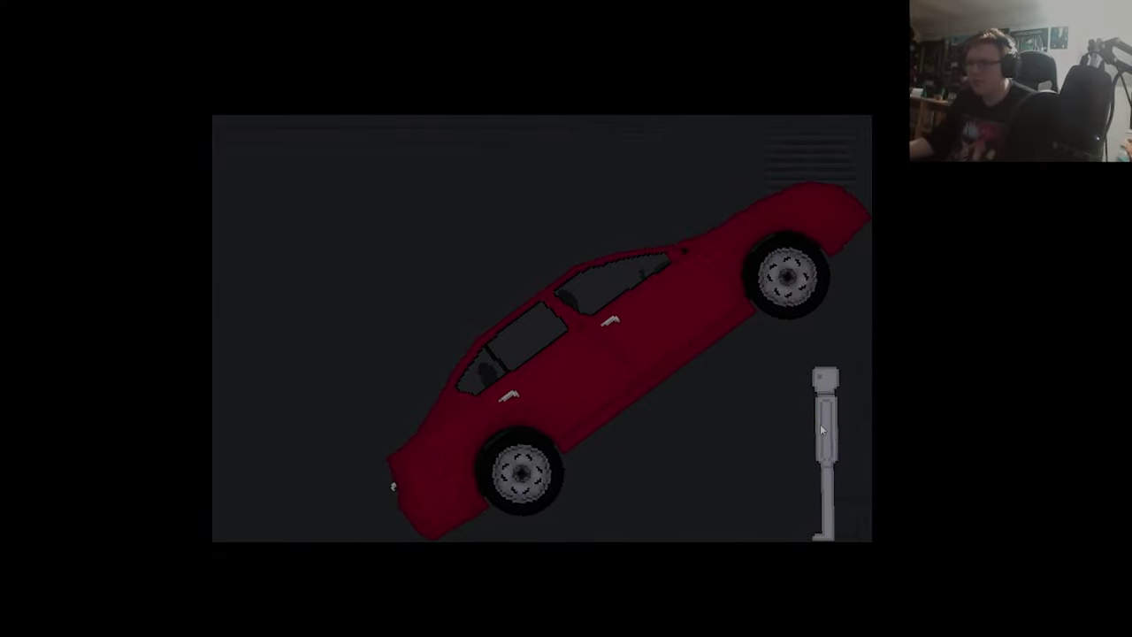
# Slide the standing ragdoll under the red car, then lift the car and drop it on the ragdoll
pyautogui.moveTo(822, 430); pyautogui.dragTo(725, 423)
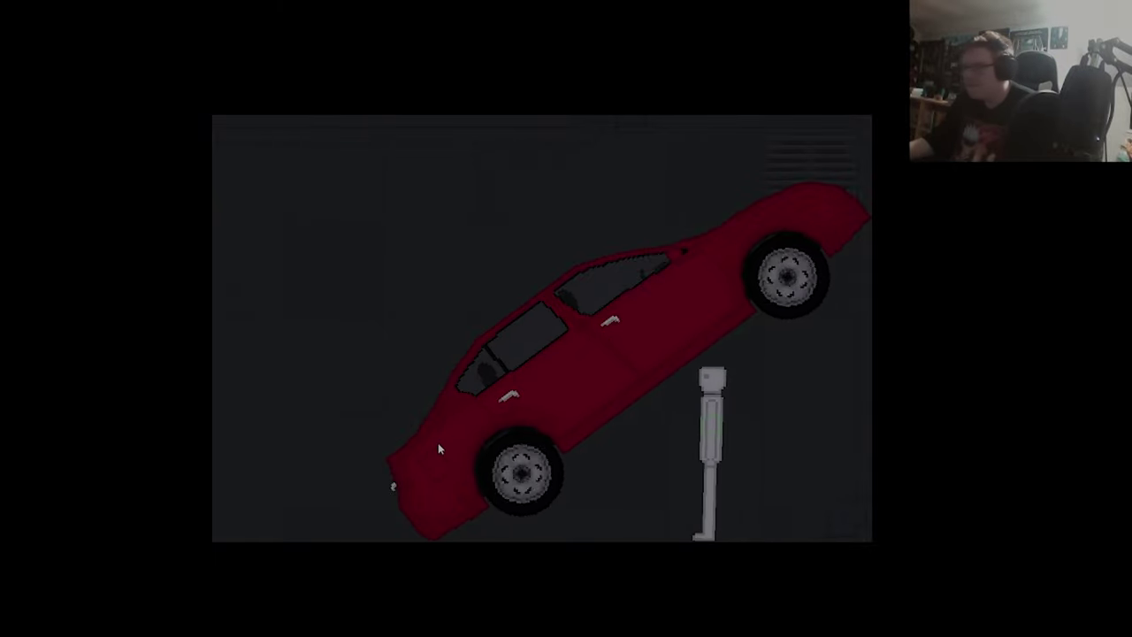
pyautogui.moveTo(443, 495)
pyautogui.mouseDown()
pyautogui.moveTo(459, 378)
pyautogui.moveTo(502, 301)
pyautogui.mouseUp()
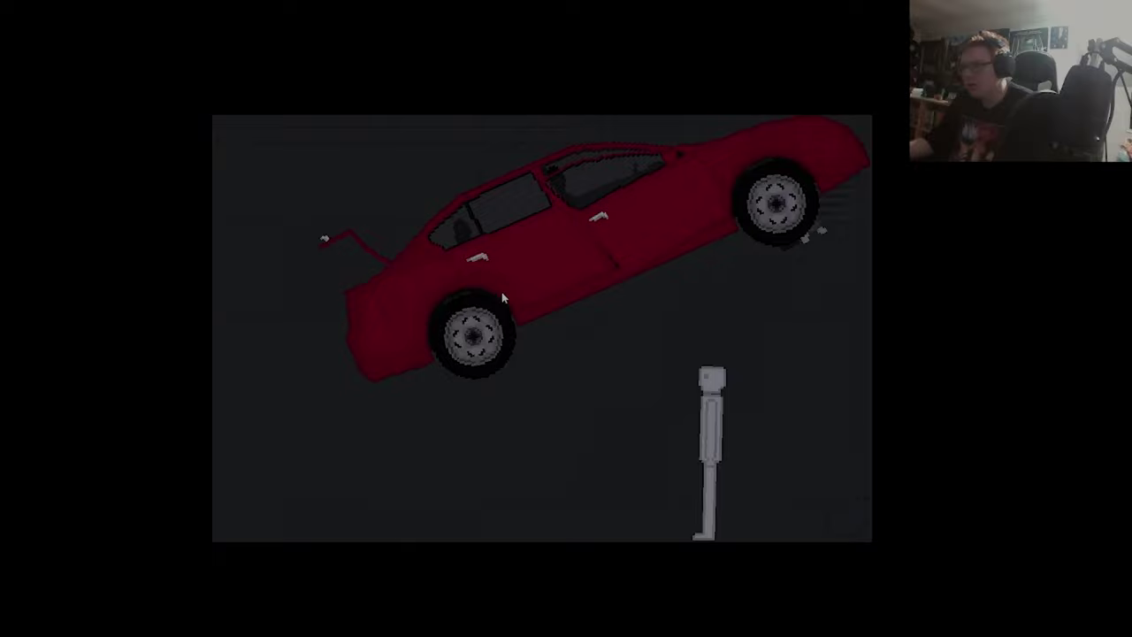
pyautogui.moveTo(501, 301); pyautogui.dragTo(501, 298)
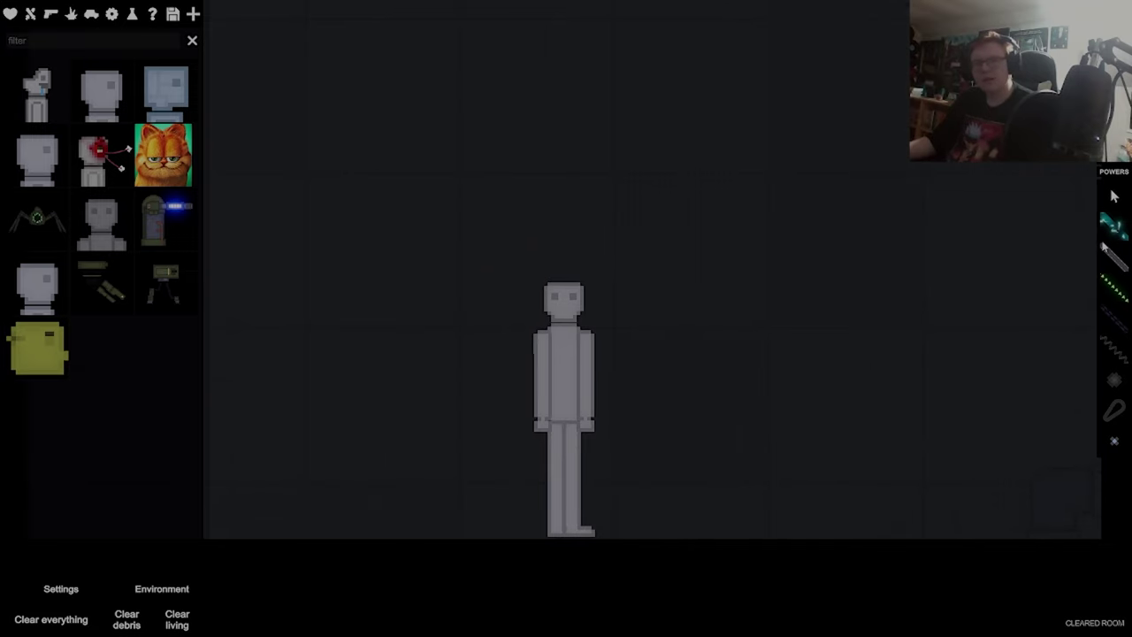
# Wire a generator to the grey ragdoll and switch it on to electrocute it
pyautogui.click(50, 14)
pyautogui.click(91, 14)
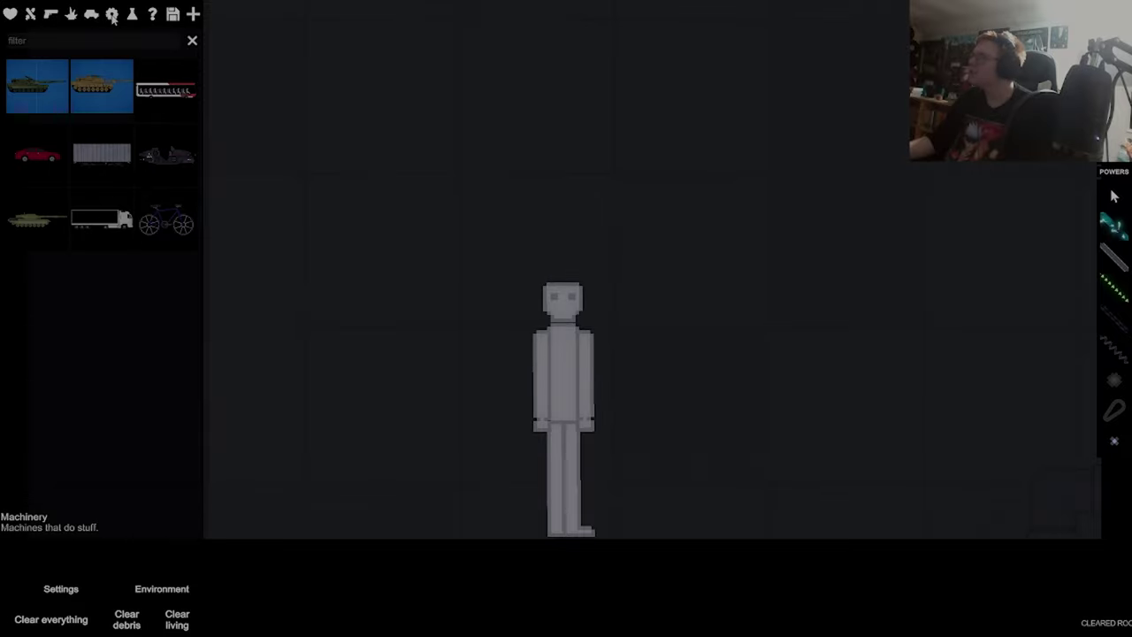
pyautogui.click(132, 16)
pyautogui.scroll(-5, 104, 301)
pyautogui.scroll(-5, 104, 300)
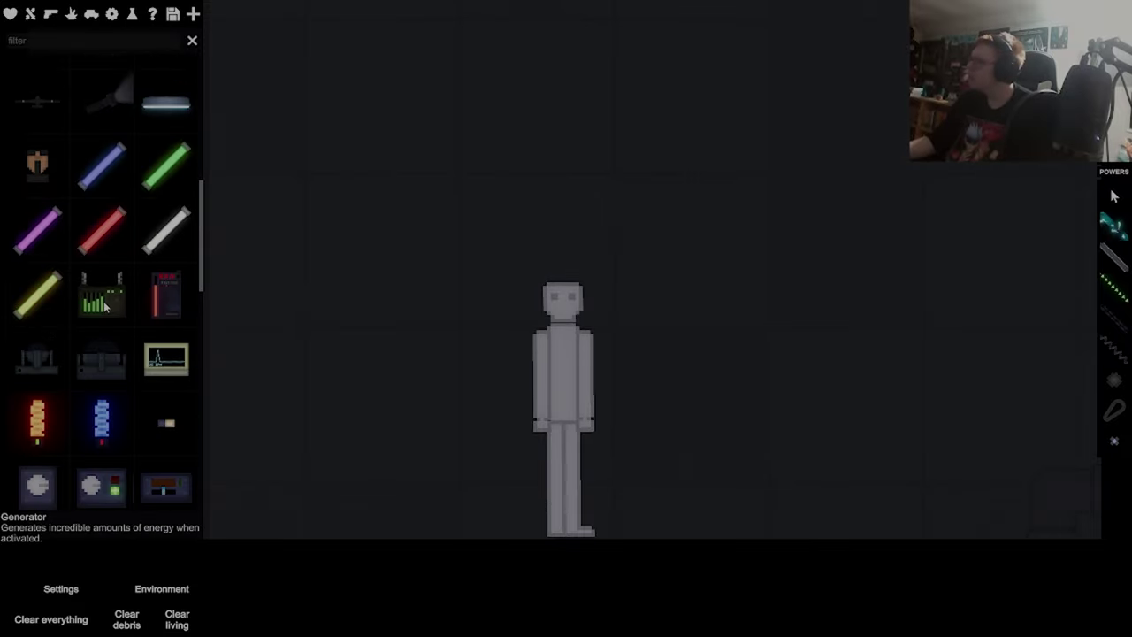
pyautogui.scroll(-2, 103, 300)
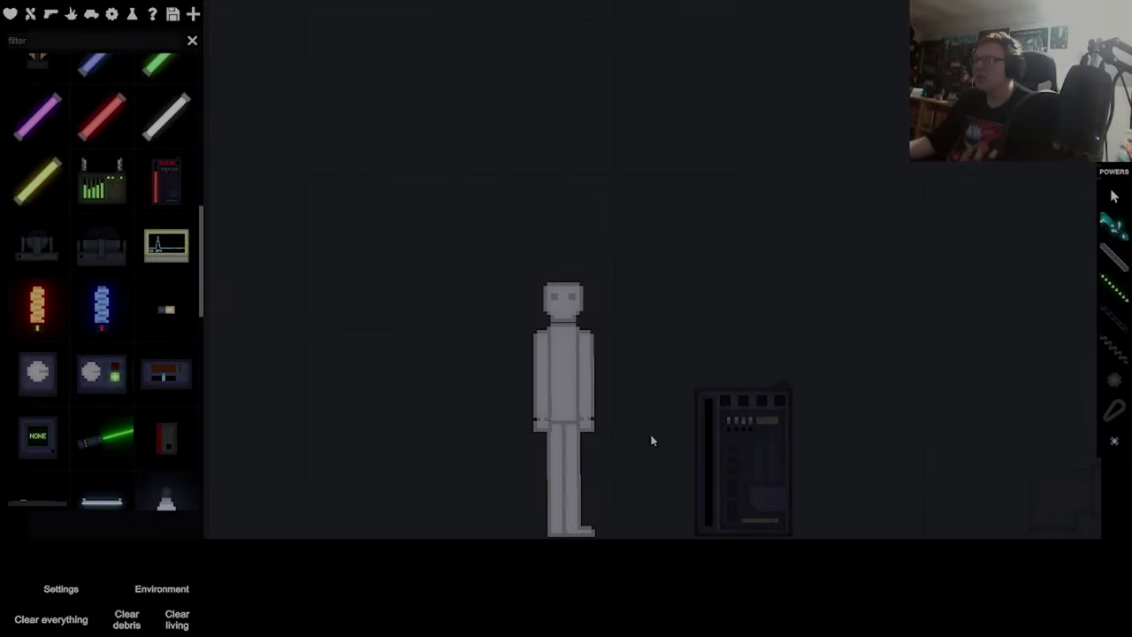
pyautogui.click(749, 435)
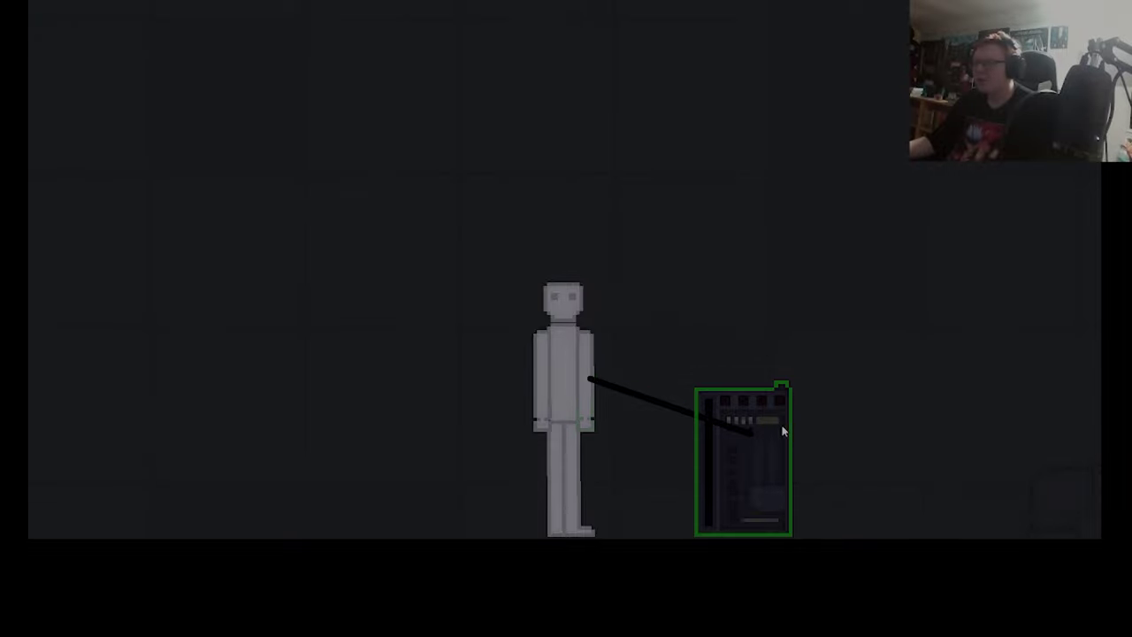
pyautogui.doubleClick(783, 431)
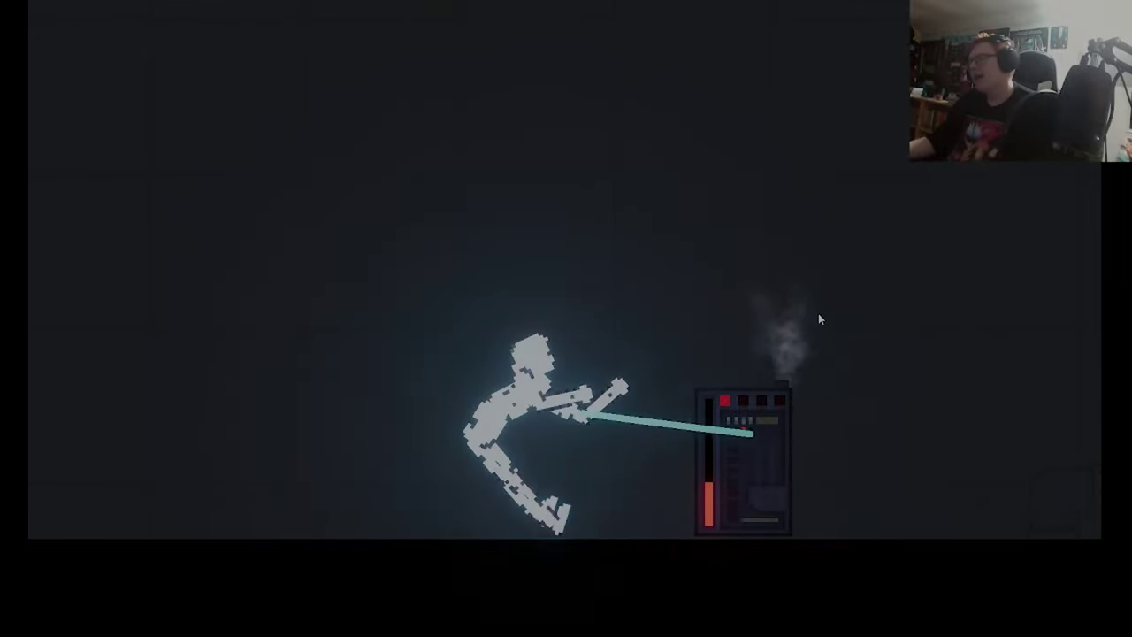